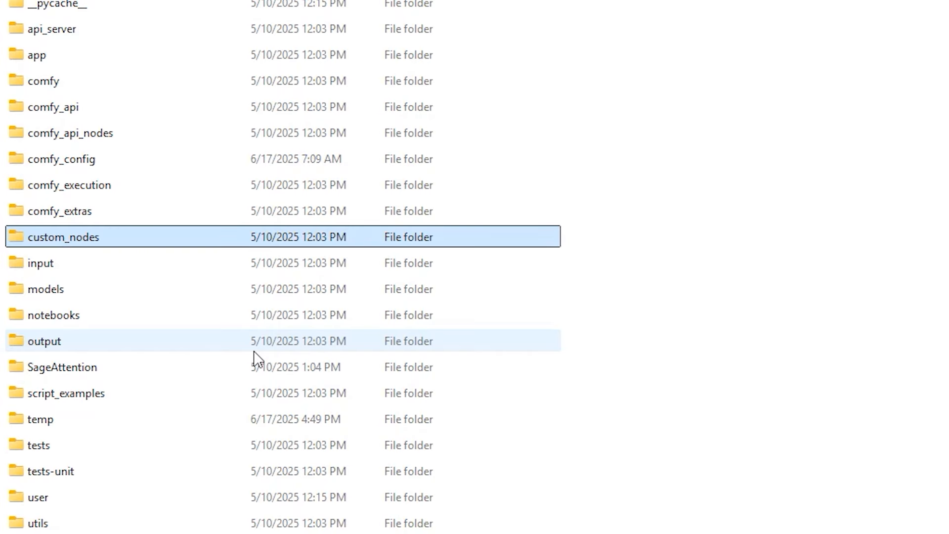
Open the custom_nodes folder and start a terminal session in it
{"action": "double_click", "coordinate": [91, 240]}
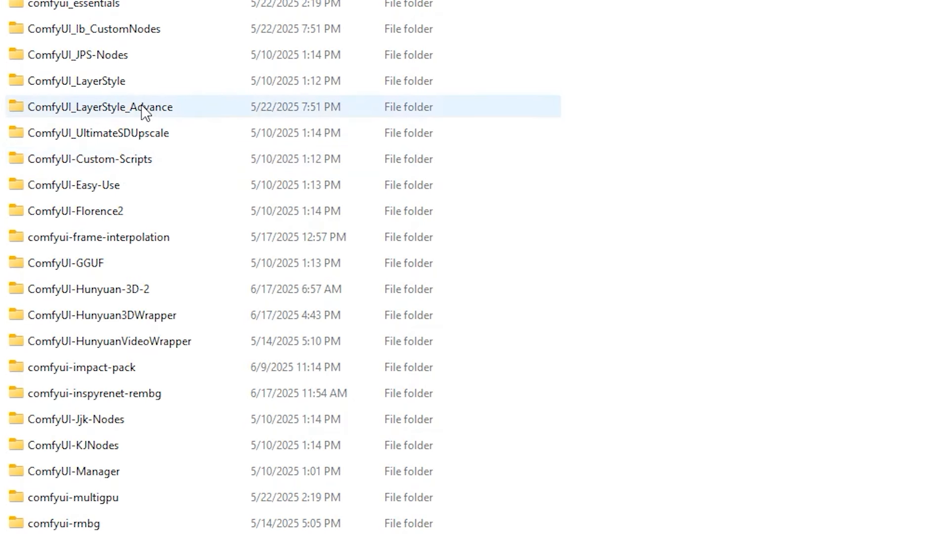
{"action": "right_click", "coordinate": [620, 167]}
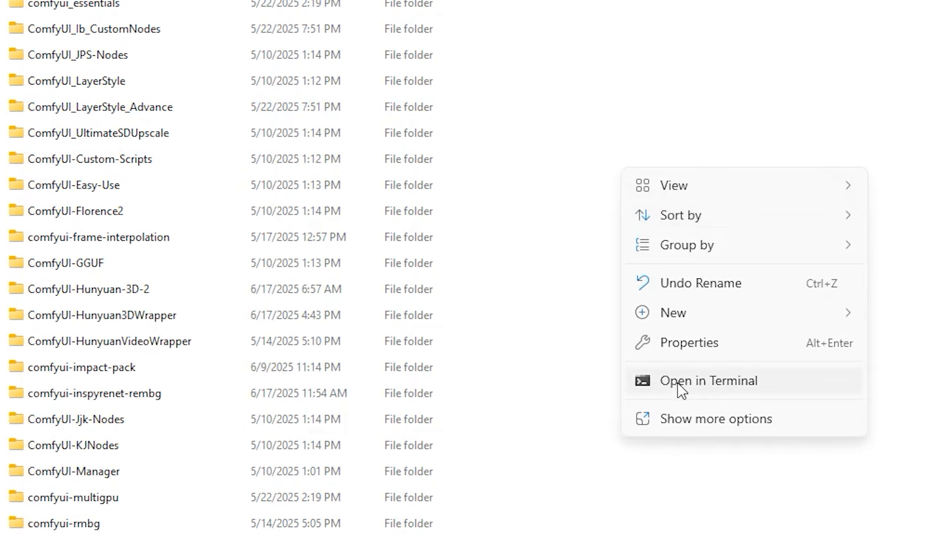
{"action": "left_click", "coordinate": [681, 382]}
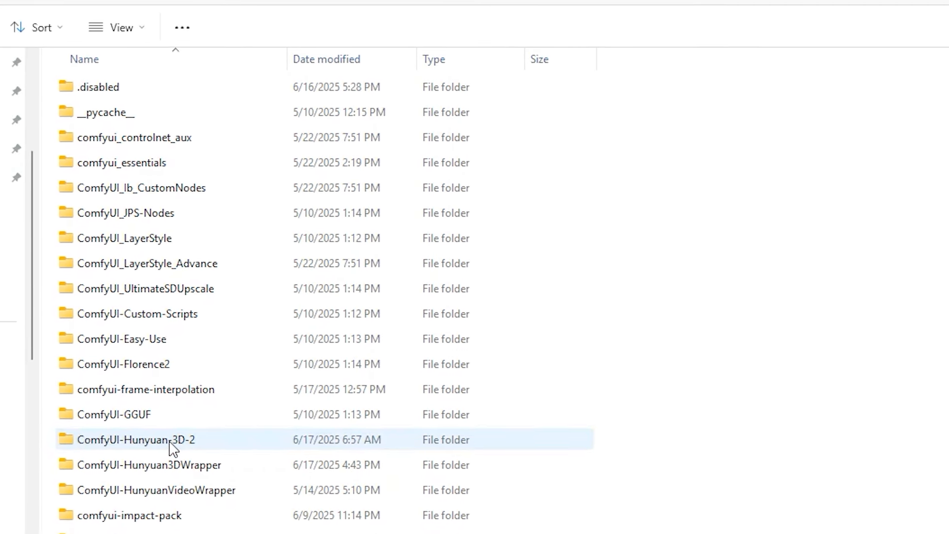
Remove the #python-dev line from the requirements file in ComfyUI-Hunyuan-3D-2, save the file and close it
{"action": "double_click", "coordinate": [163, 458]}
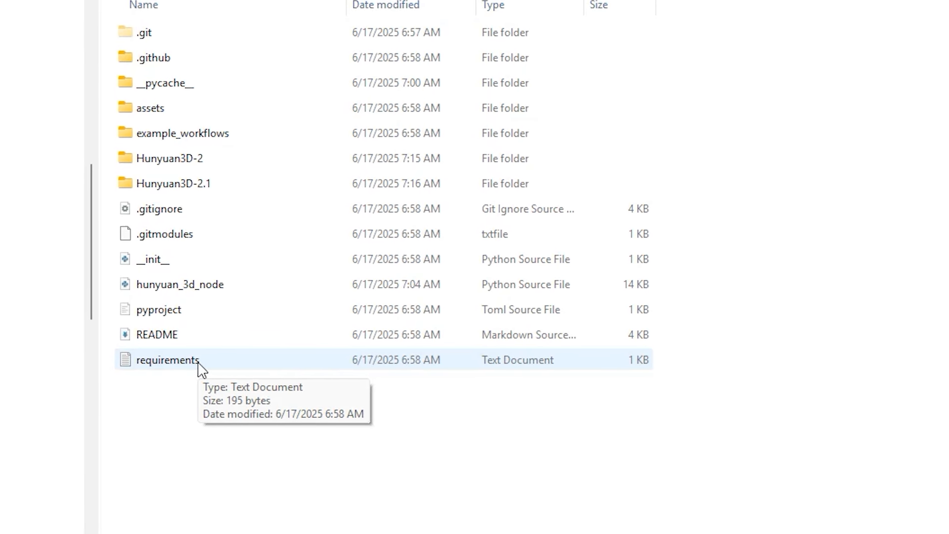
{"action": "double_click", "coordinate": [207, 359]}
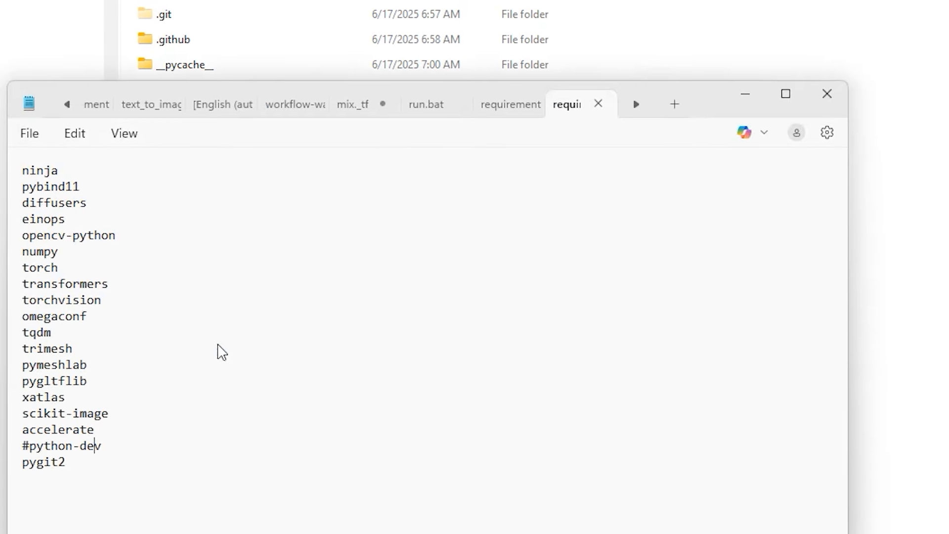
{"action": "left_click_drag", "start_coordinate": [117, 441], "coordinate": [31, 442]}
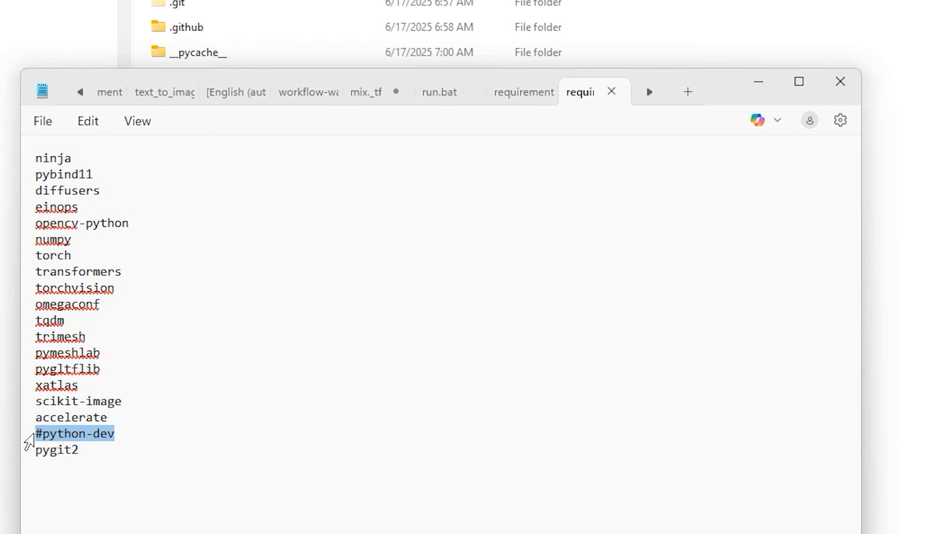
{"action": "key", "text": "BackSpace"}
{"action": "key", "text": "BackSpace"}
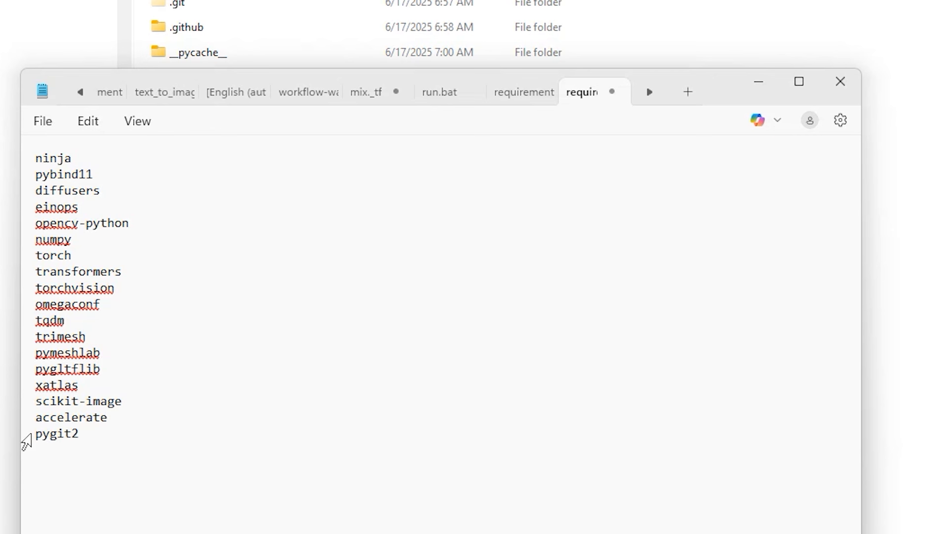
{"action": "left_click", "coordinate": [42, 121]}
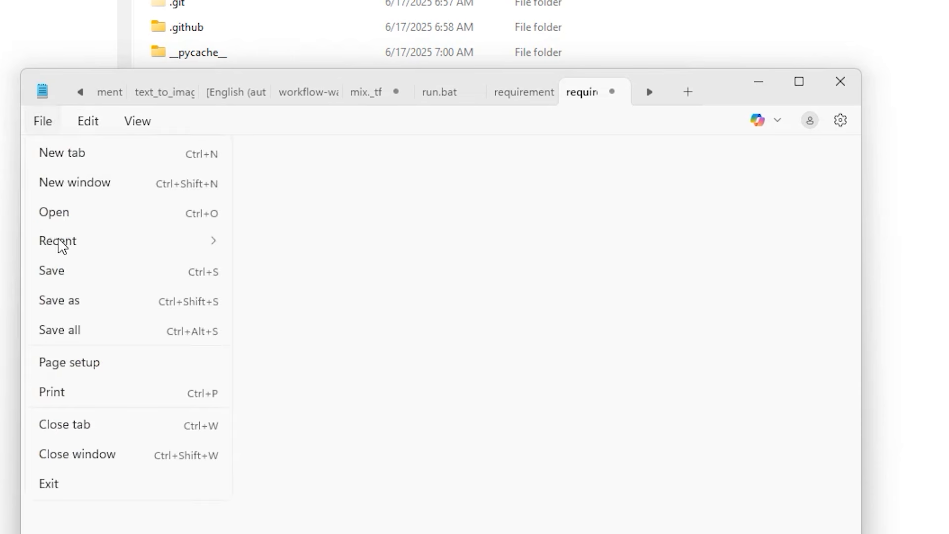
{"action": "left_click", "coordinate": [60, 271]}
{"action": "left_click", "coordinate": [843, 93]}
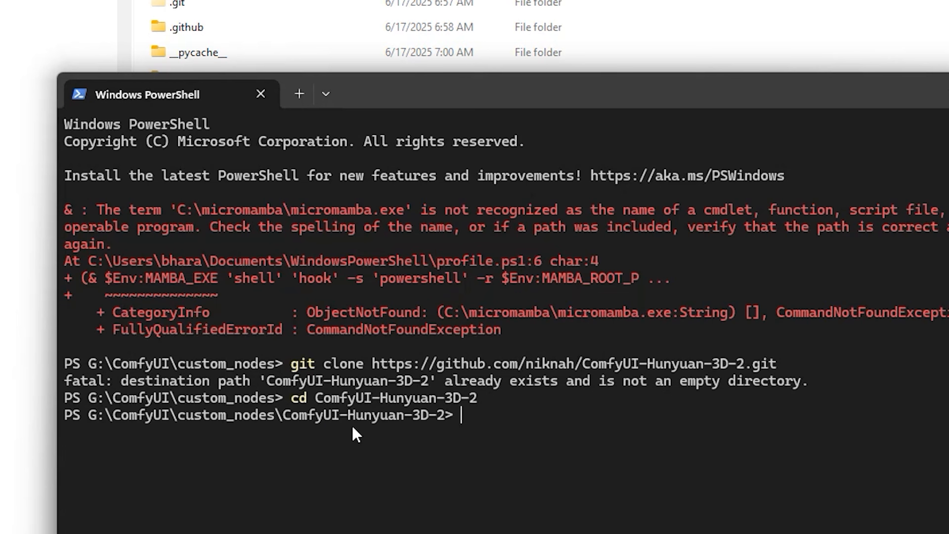
Install the node's dependencies with pip install -r requirements.txt from the ComfyUI-Hunyuan-3D-2 folder
{"action": "type", "text": "pip"}
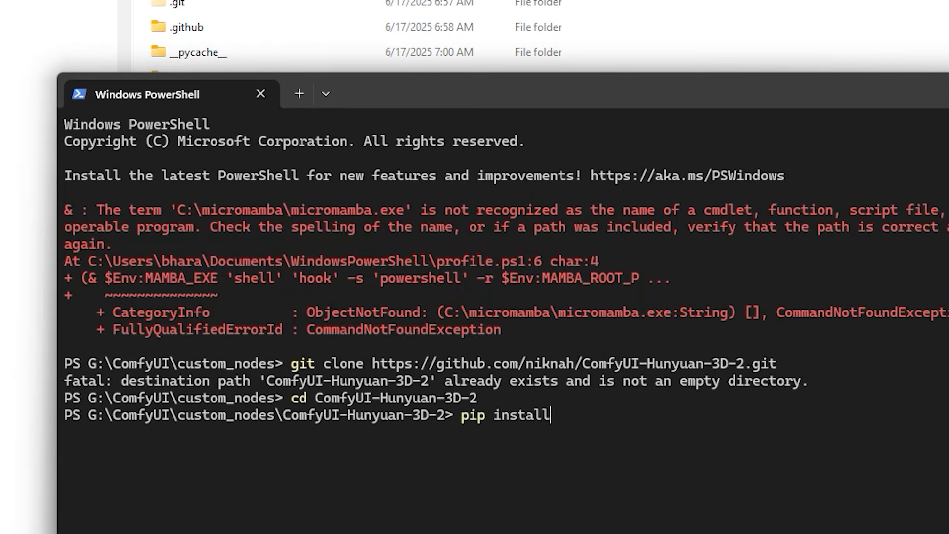
{"action": "type", "text": " install -r requirements.txt"}
{"action": "key", "text": "Return"}
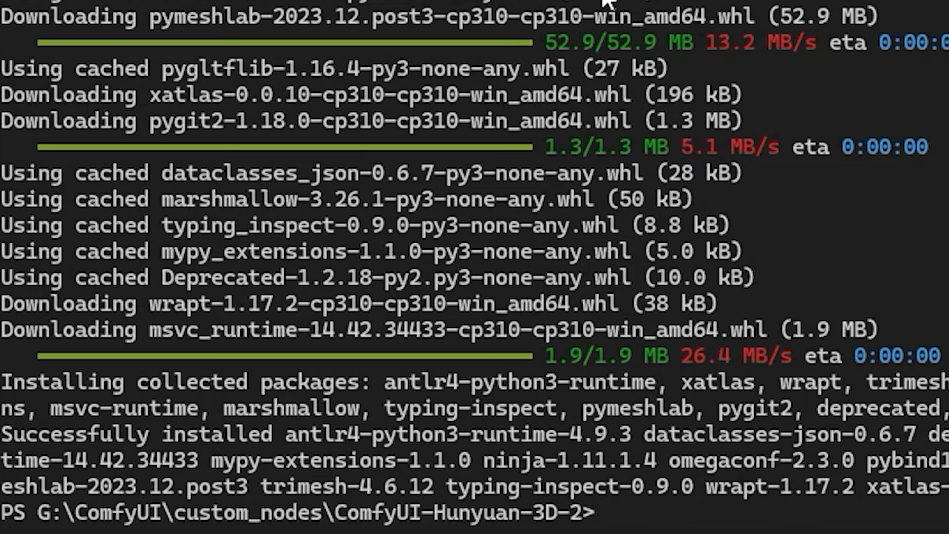
Enter the command git submoudle update --init at the prompt without running it
{"action": "type", "text": "git"}
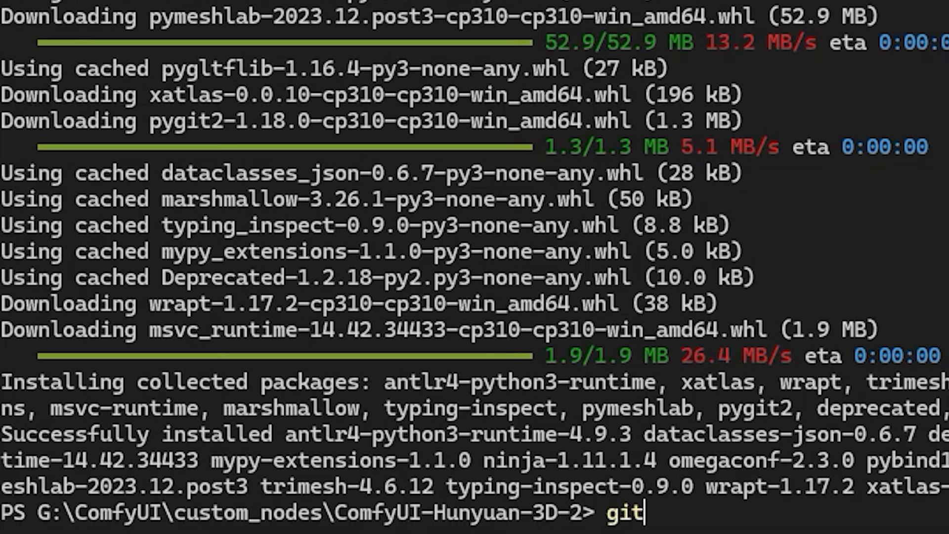
{"action": "type", "text": " submoudle update --init"}
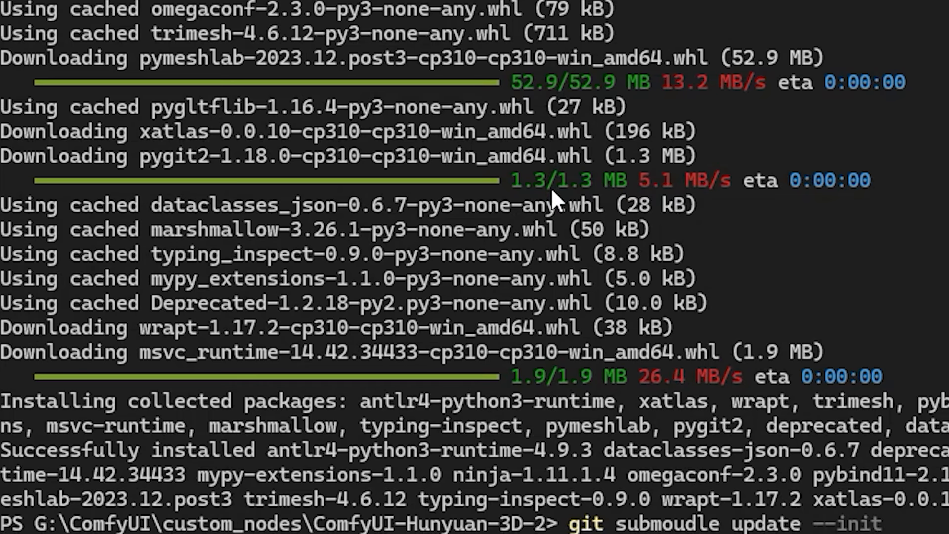
{"action": "left_click_drag", "start_coordinate": [572, 528], "coordinate": [885, 529]}
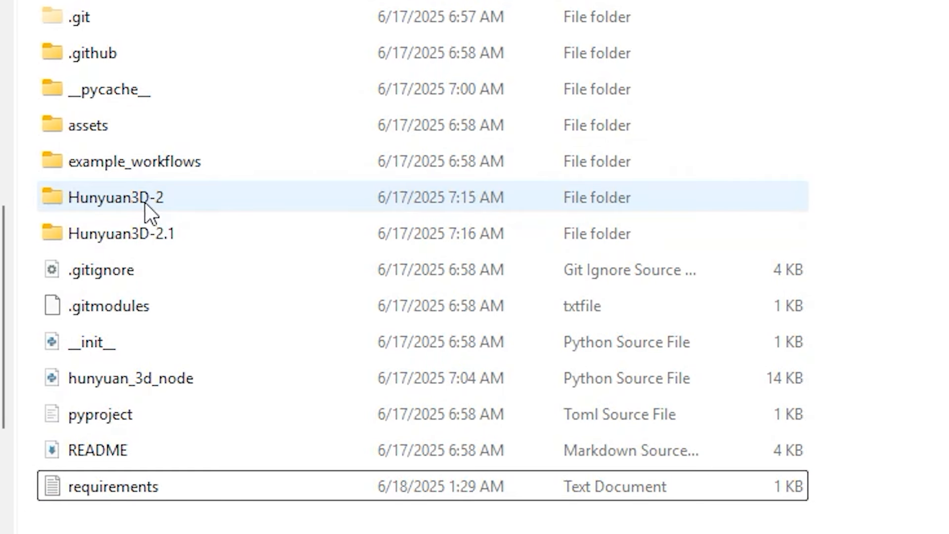
Examine the contents of the Hunyuan3D-2 and Hunyuan3D-2.1 submodule folders, then return to custom_nodes
{"action": "left_click", "coordinate": [145, 203]}
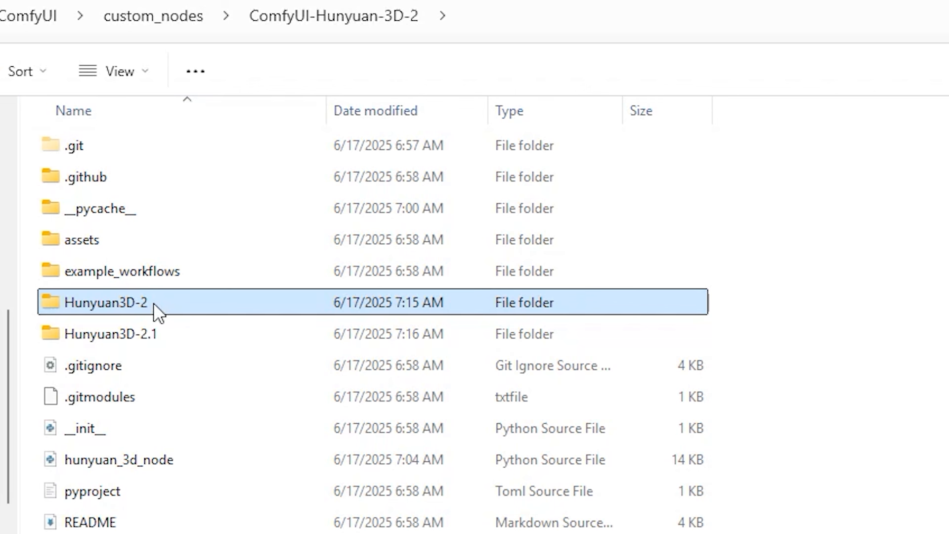
{"action": "mouse_move", "coordinate": [153, 304]}
{"action": "left_click", "coordinate": [159, 334]}
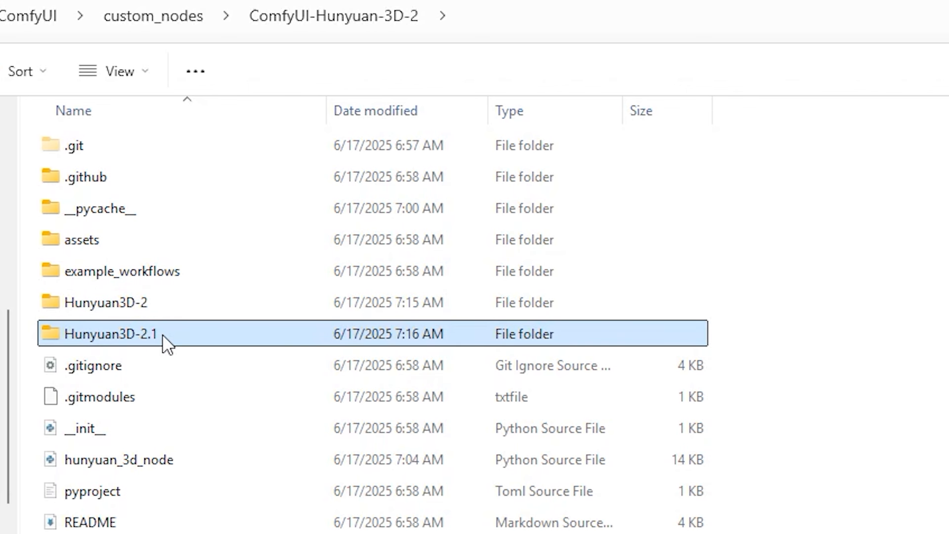
{"action": "double_click", "coordinate": [162, 334]}
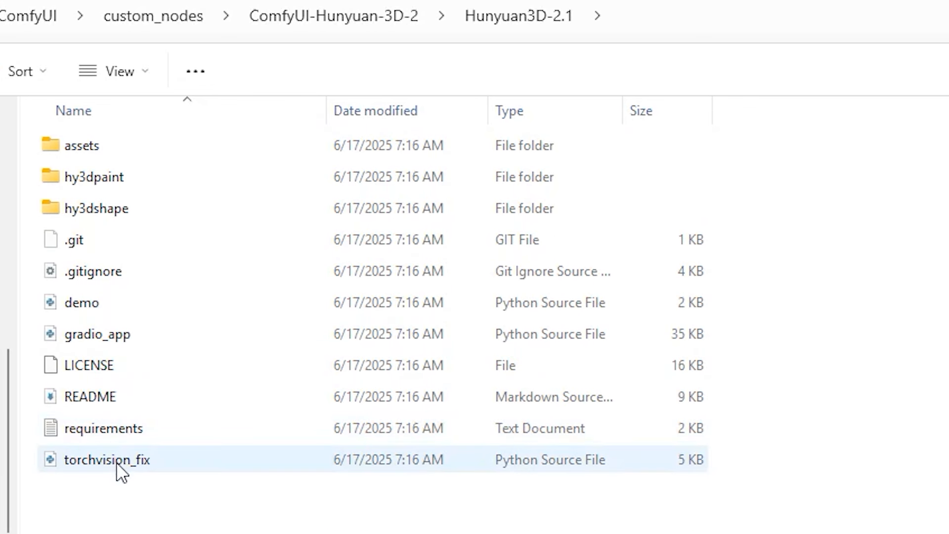
{"action": "double_click", "coordinate": [103, 184]}
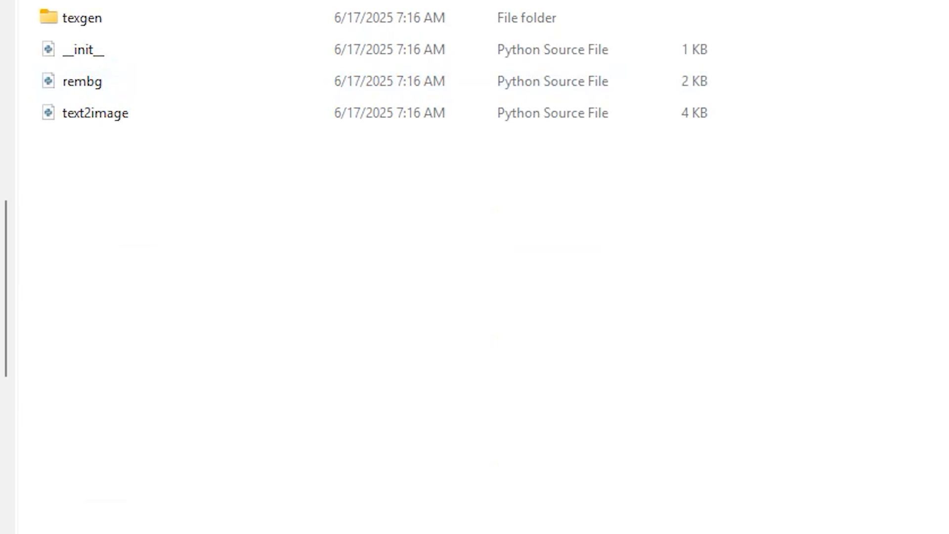
{"action": "key", "text": "alt+Up"}
{"action": "key", "text": "alt+Up"}
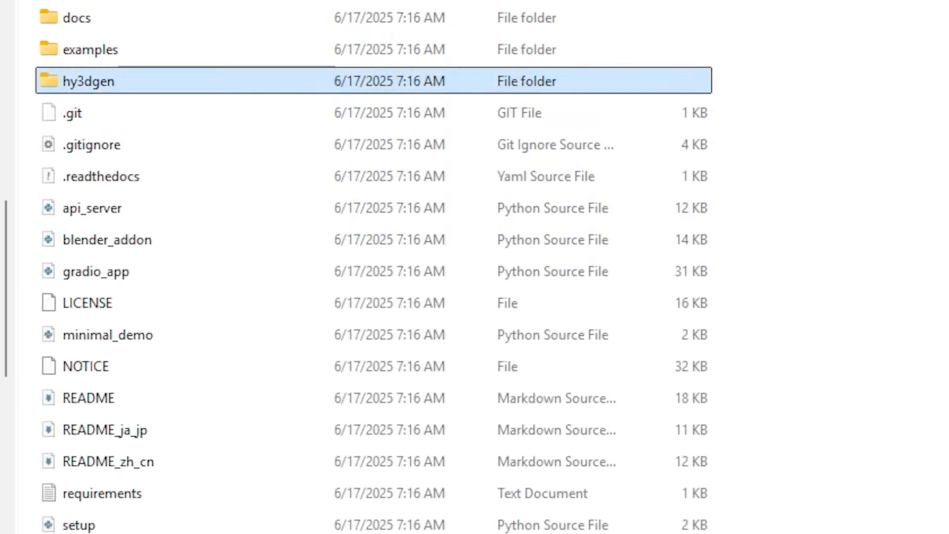
{"action": "key", "text": "alt+Up"}
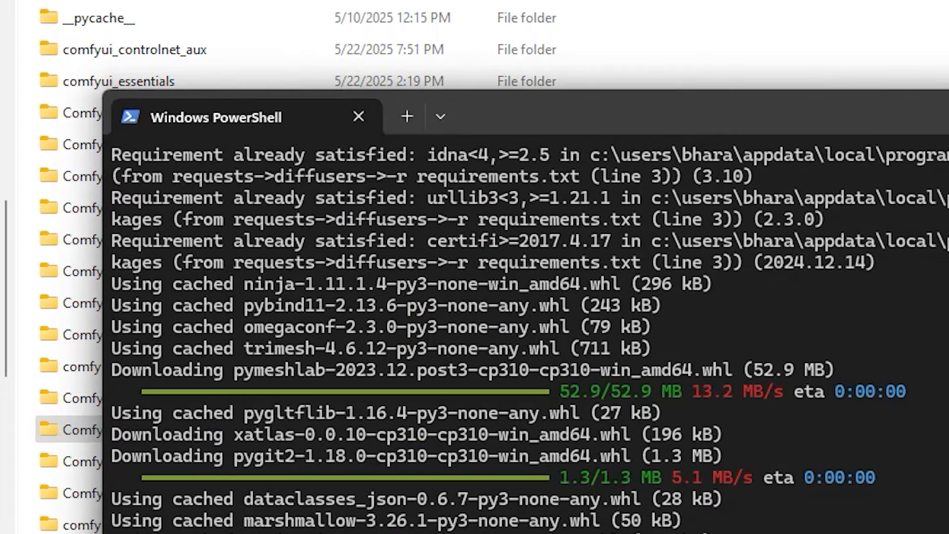
Clear the pending git command from the prompt and run pip install hy3dgen instead
{"action": "type", "text": "git submoudle update --init"}
{"action": "key", "text": "BackSpace"}
{"action": "key", "text": "BackSpace"}
{"action": "key", "text": "BackSpace"}
{"action": "key", "text": "BackSpace"}
{"action": "key", "text": "BackSpace"}
{"action": "key", "text": "BackSpace"}
{"action": "key", "text": "BackSpace"}
{"action": "key", "text": "BackSpace"}
{"action": "key", "text": "BackSpace"}
{"action": "key", "text": "BackSpace"}
{"action": "key", "text": "BackSpace"}
{"action": "key", "text": "BackSpace"}
{"action": "key", "text": "BackSpace"}
{"action": "key", "text": "BackSpace"}
{"action": "key", "text": "BackSpace"}
{"action": "key", "text": "BackSpace"}
{"action": "key", "text": "BackSpace"}
{"action": "key", "text": "BackSpace"}
{"action": "key", "text": "BackSpace"}
{"action": "key", "text": "BackSpace"}
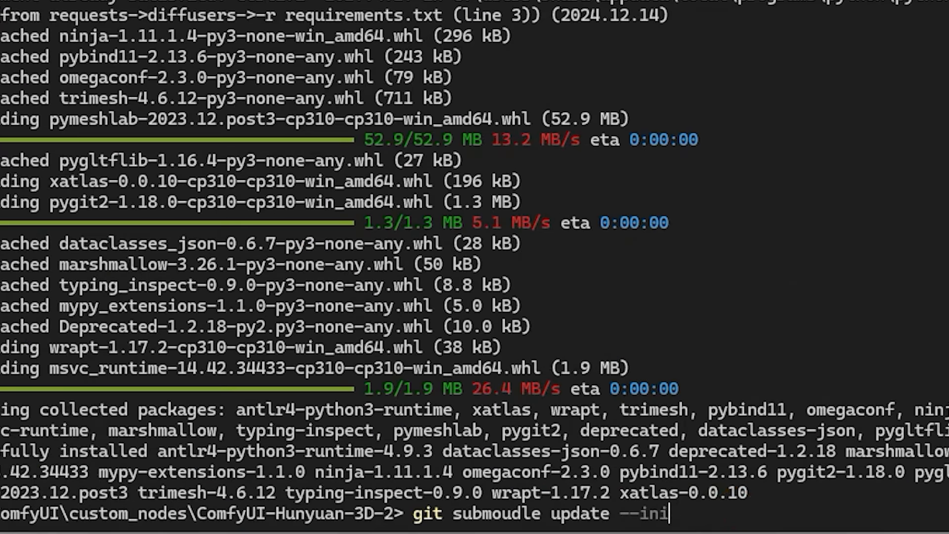
{"action": "type", "text": "pi"}
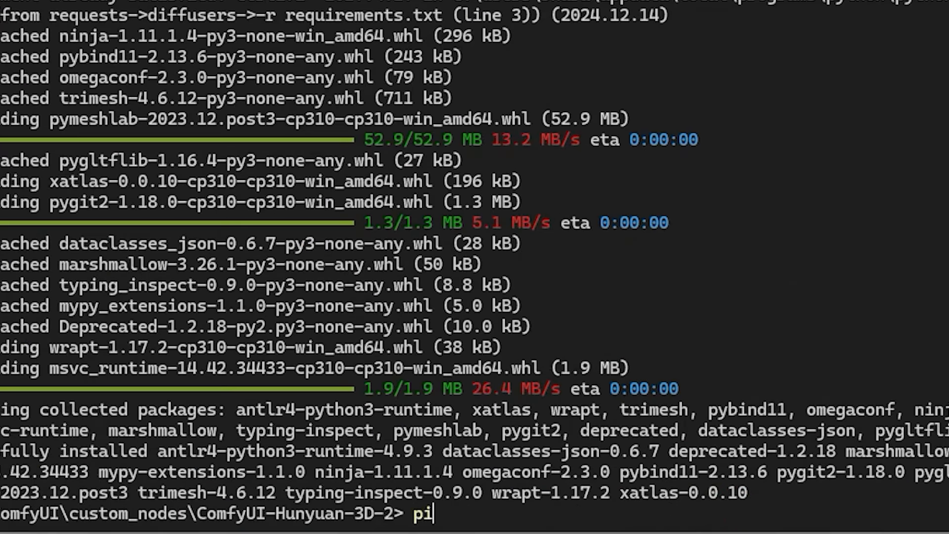
{"action": "type", "text": "p inst"}
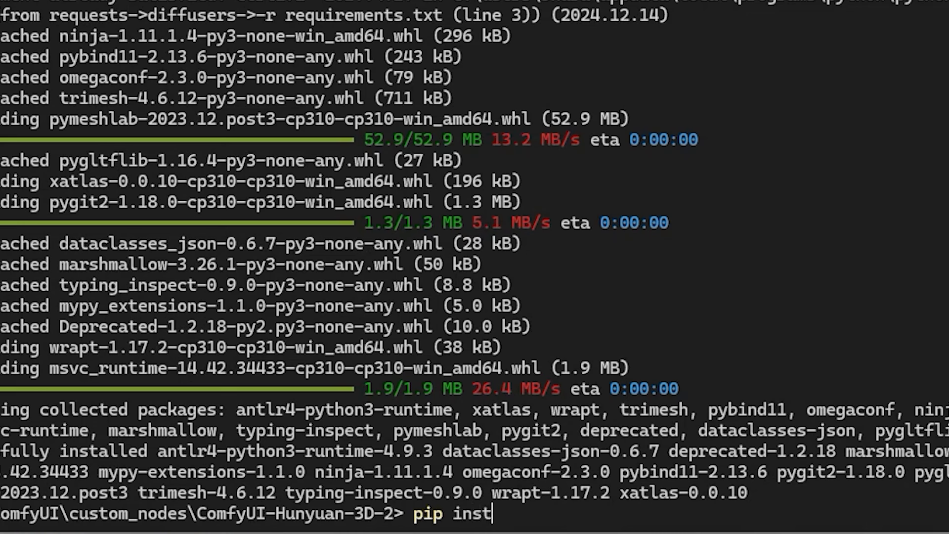
{"action": "type", "text": "all hy"}
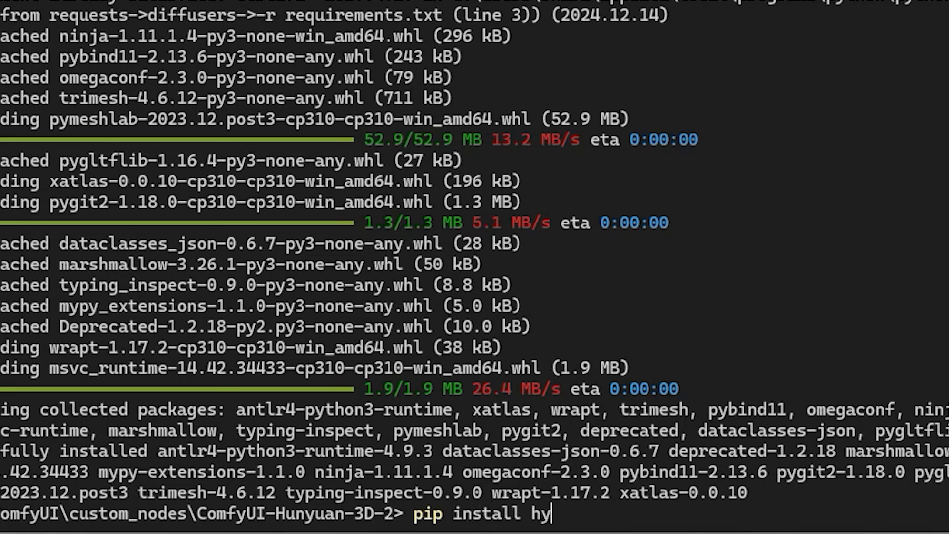
{"action": "type", "text": "3dgen"}
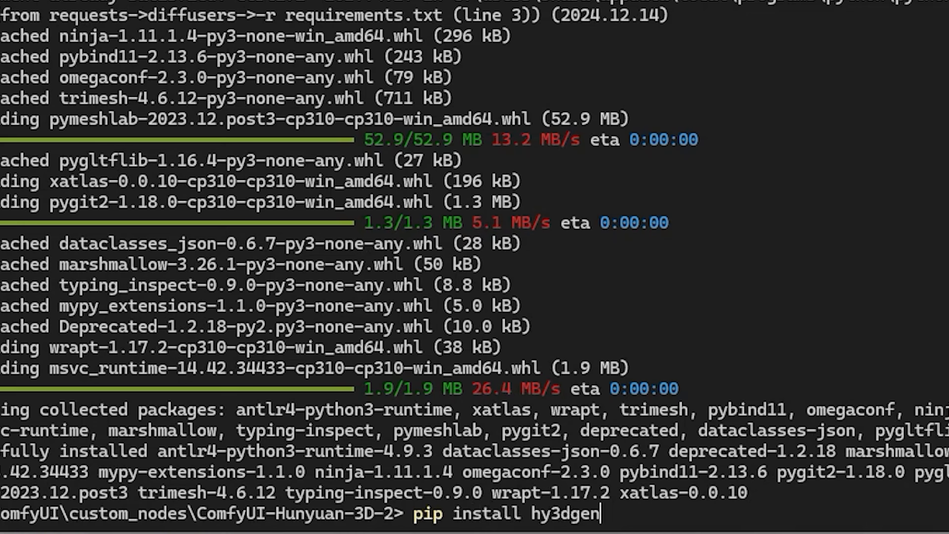
{"action": "key", "text": "Return"}
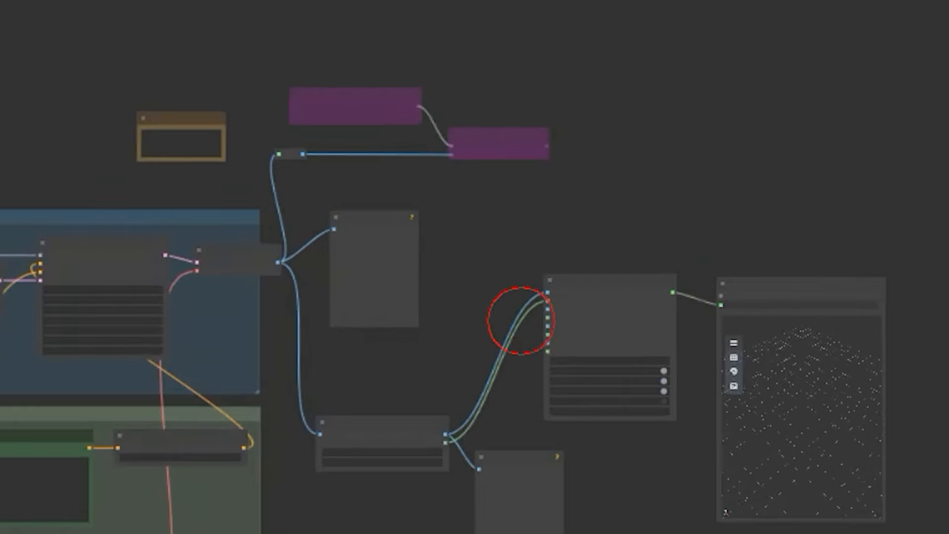
Move the two purple nodes farther right and slightly down in the workflow
{"action": "left_click", "coordinate": [383, 89]}
{"action": "left_click_drag", "start_coordinate": [523, 138], "coordinate": [600, 205]}
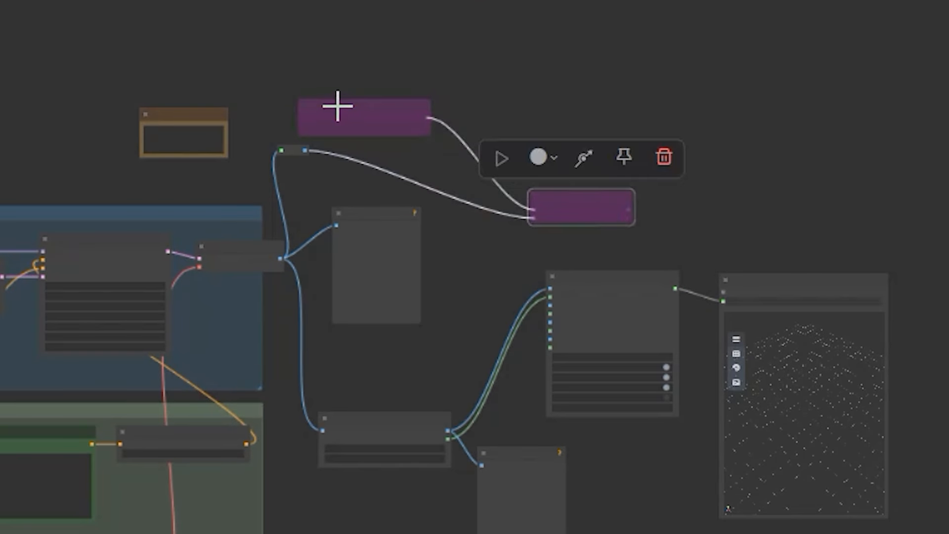
{"action": "left_click_drag", "start_coordinate": [339, 105], "coordinate": [444, 144]}
Examine the unet_name model choices of the Load Diffusion Model node
{"action": "scroll", "coordinate": [186, 260], "scroll_direction": "up", "scroll_amount": 10}
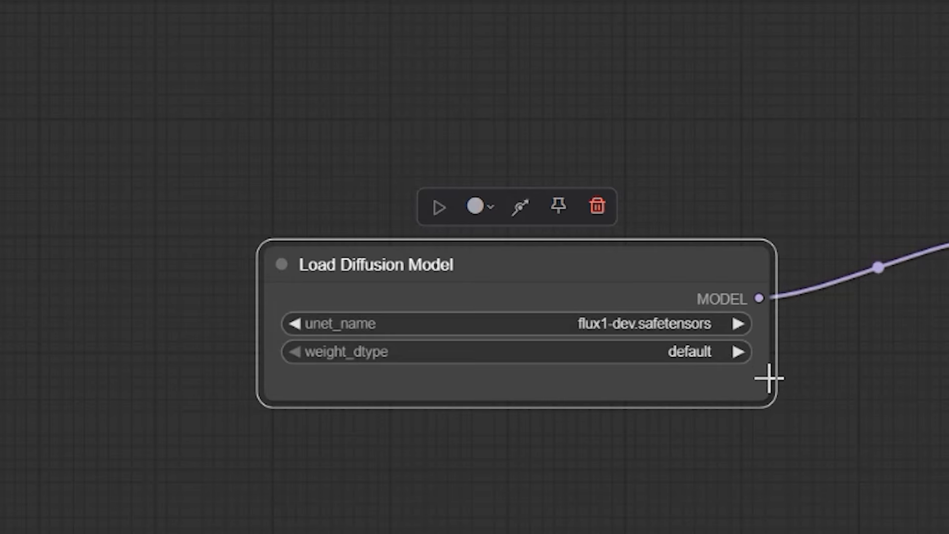
{"action": "scroll", "coordinate": [769, 378], "scroll_direction": "down", "scroll_amount": 3}
{"action": "left_click_drag", "start_coordinate": [795, 451], "coordinate": [627, 320]}
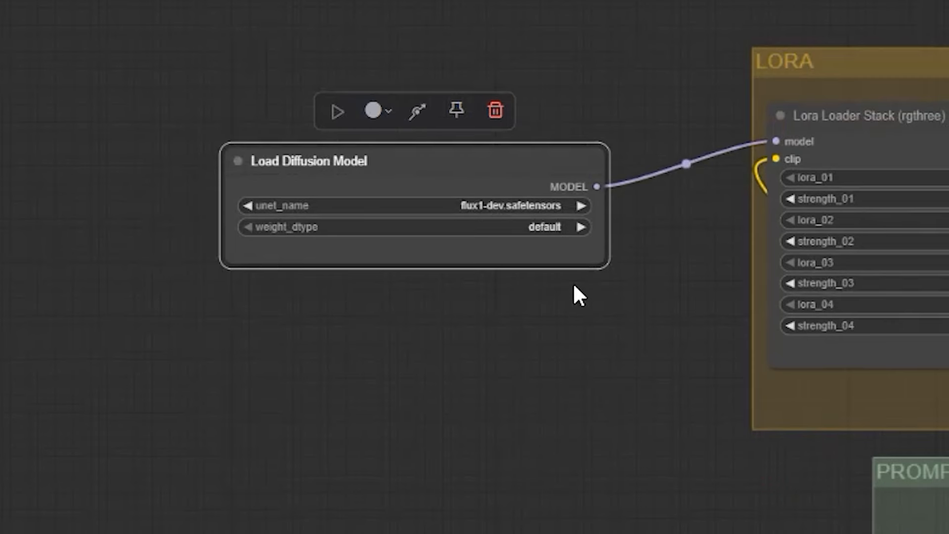
{"action": "left_click", "coordinate": [503, 207]}
{"action": "left_click", "coordinate": [529, 520]}
{"action": "scroll", "coordinate": [529, 520], "scroll_direction": "down", "scroll_amount": 2}
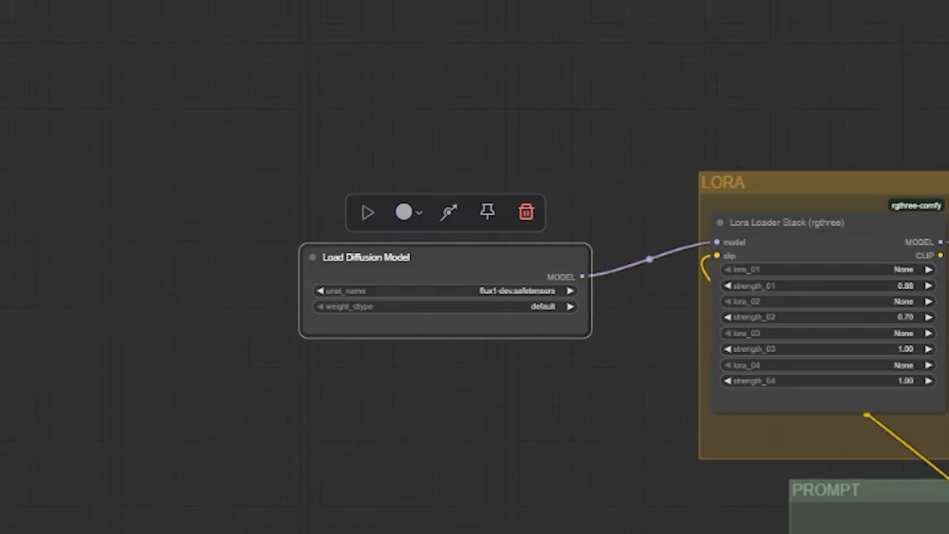
{"action": "left_click_drag", "start_coordinate": [529, 520], "coordinate": [415, 349]}
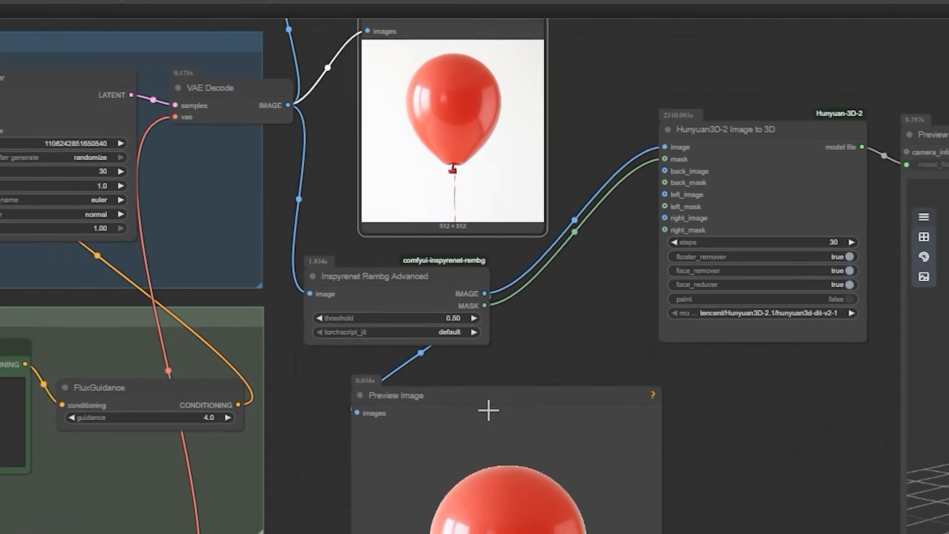
Move the Preview 3D node farther right to free space beside the Hunyuan3D-2 Image to 3D node
{"action": "left_click", "coordinate": [477, 434]}
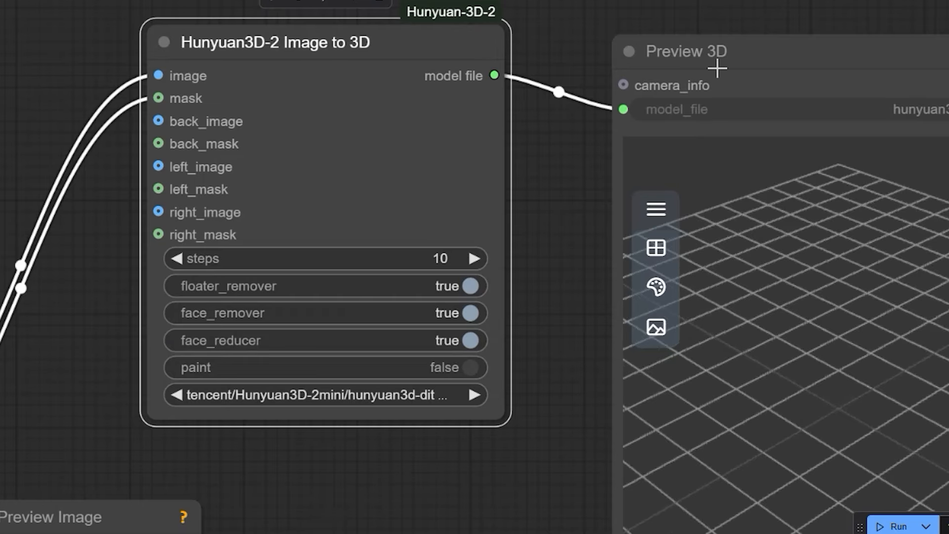
{"action": "left_click", "coordinate": [747, 75]}
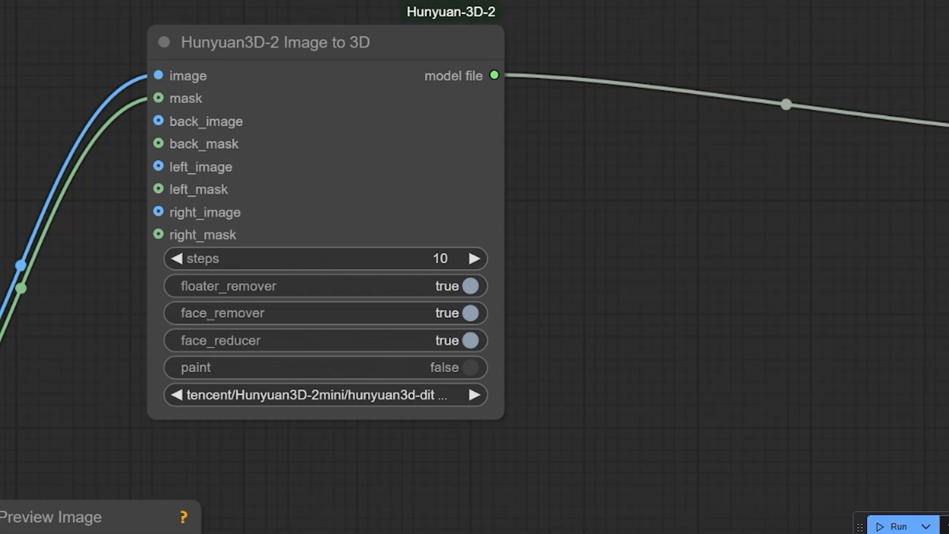
Widen the Hunyuan3D-2 Image to 3D node and open its model list to review the available models
{"action": "scroll", "coordinate": [474, 266], "scroll_direction": "down", "scroll_amount": 2}
{"action": "scroll", "coordinate": [475, 267], "scroll_direction": "up", "scroll_amount": 3}
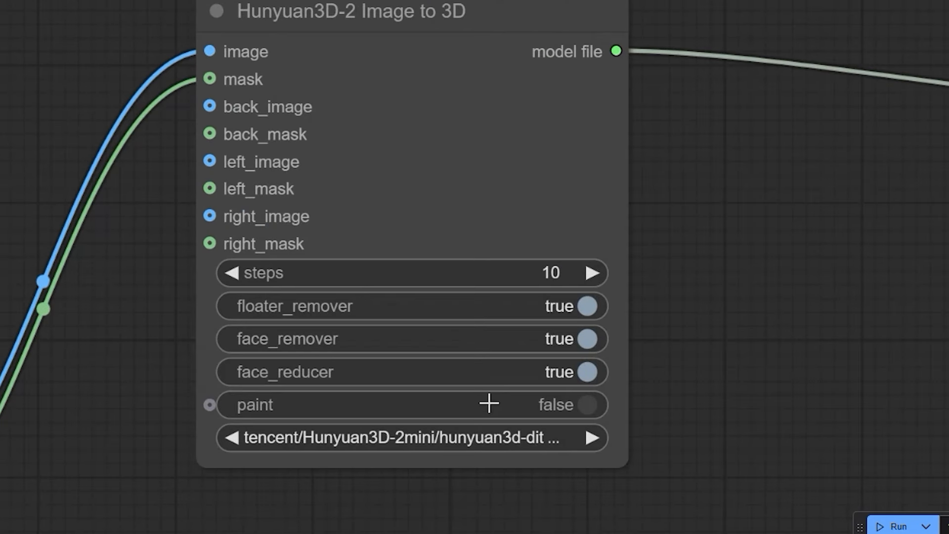
{"action": "left_click_drag", "start_coordinate": [626, 465], "coordinate": [740, 504]}
{"action": "left_click", "coordinate": [604, 439]}
{"action": "left_click", "coordinate": [635, 415]}
{"action": "left_click_drag", "start_coordinate": [728, 443], "coordinate": [586, 215]}
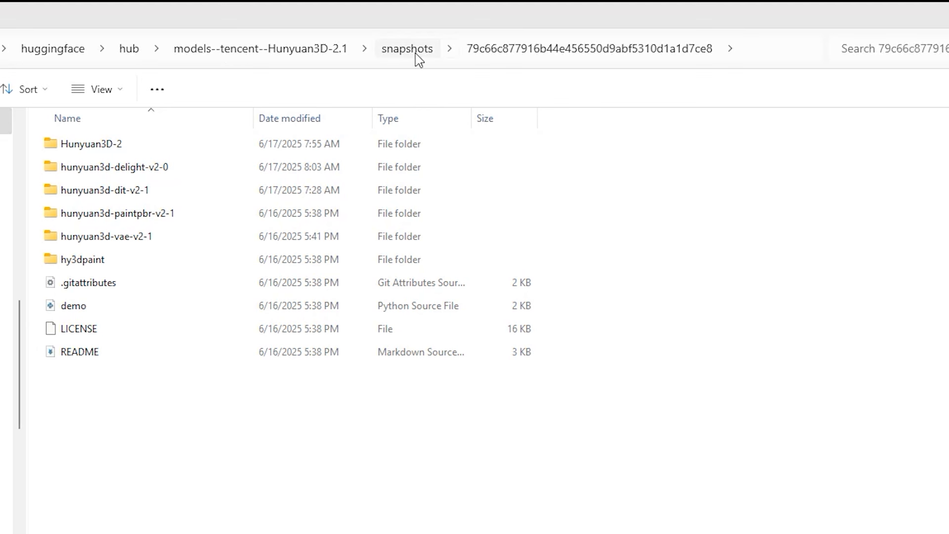
Browse the models--tencent--Hunyuan3D-2.1 cache folder through snapshots to the downloaded model contents, and minimize the file window
{"action": "left_click", "coordinate": [268, 53]}
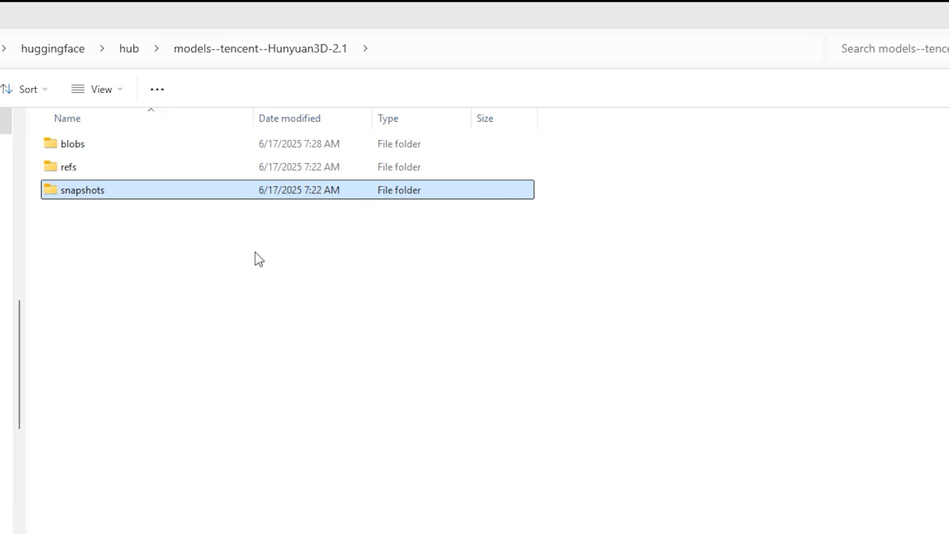
{"action": "double_click", "coordinate": [91, 189]}
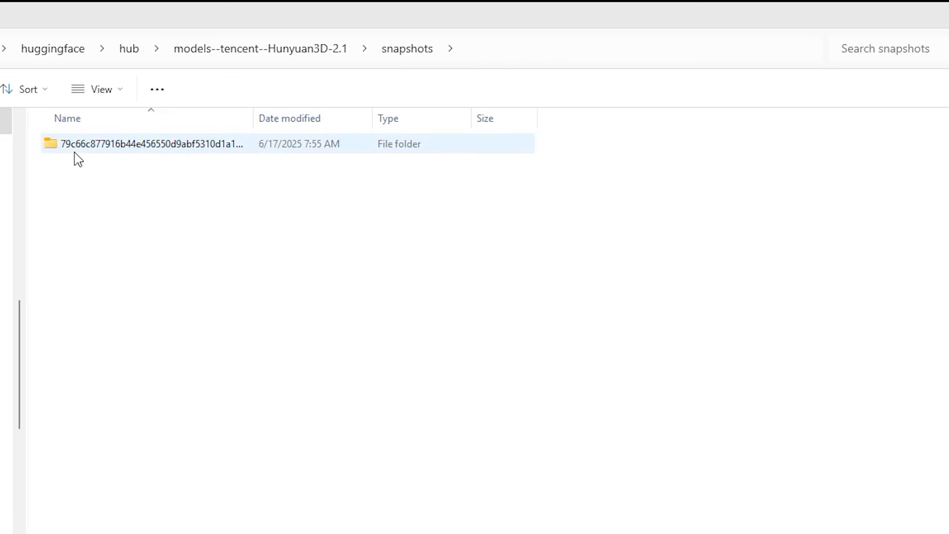
{"action": "double_click", "coordinate": [78, 146]}
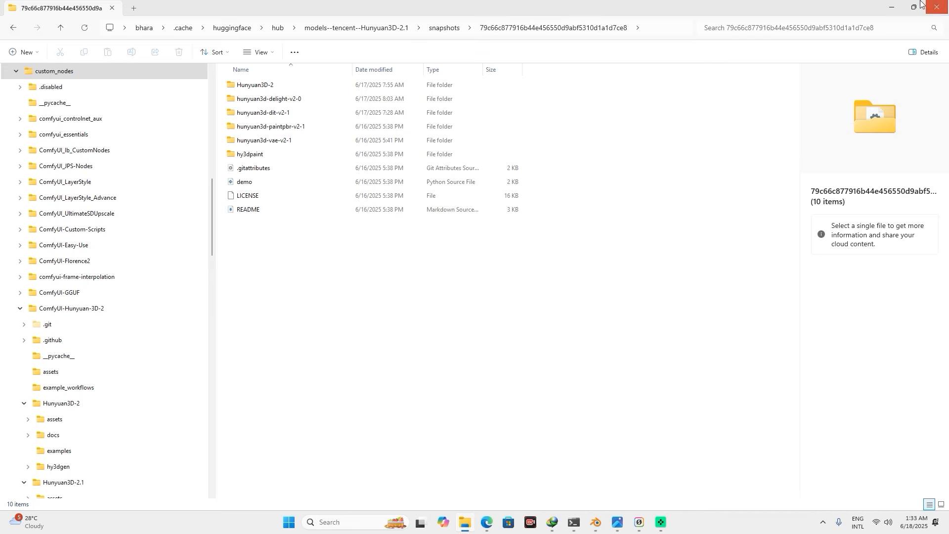
{"action": "left_click", "coordinate": [892, 7]}
Review the finished balloon workflow and highlight the generation progress and timing lines in the console
{"action": "scroll", "coordinate": [724, 187], "scroll_direction": "down", "scroll_amount": 3}
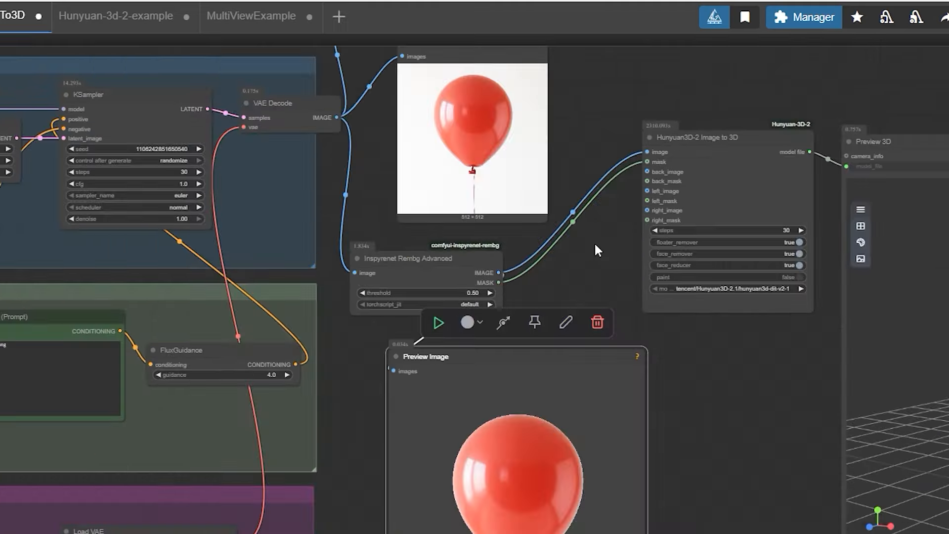
{"action": "left_click_drag", "start_coordinate": [594, 242], "coordinate": [179, 259]}
{"action": "left_click_drag", "start_coordinate": [658, 324], "coordinate": [645, 360]}
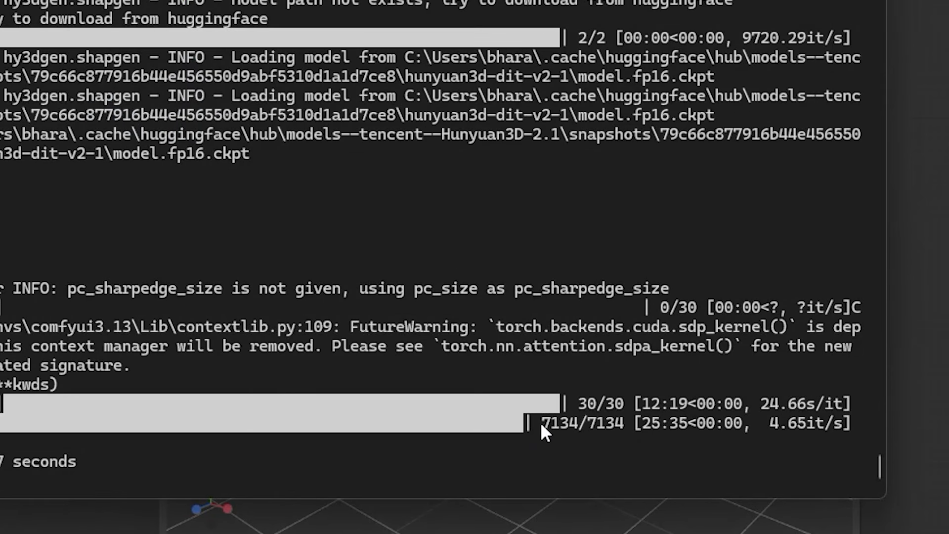
{"action": "left_click_drag", "start_coordinate": [542, 425], "coordinate": [656, 431]}
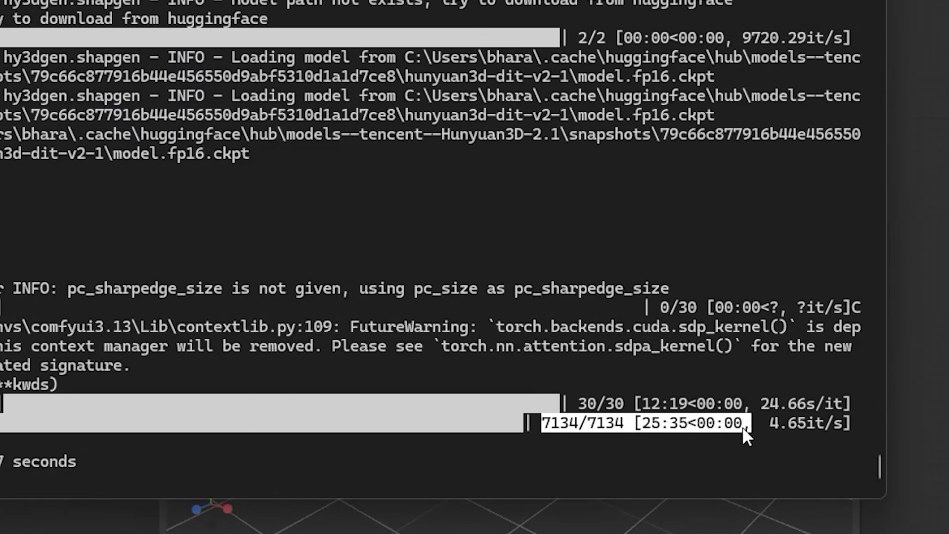
{"action": "left_click_drag", "start_coordinate": [582, 403], "coordinate": [797, 442]}
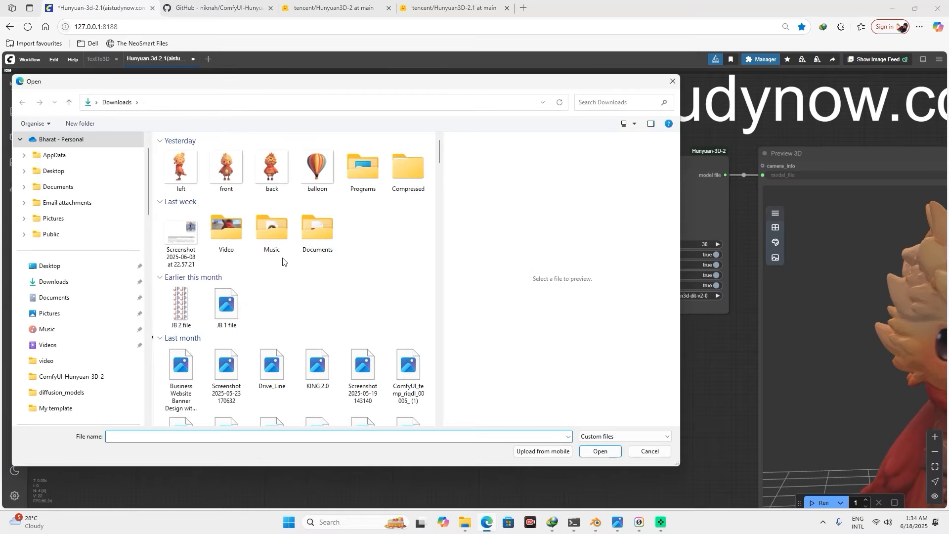
Load the balloon image into the Load Image node and arrange the three workflow nodes closer together in a row
{"action": "double_click", "coordinate": [317, 168]}
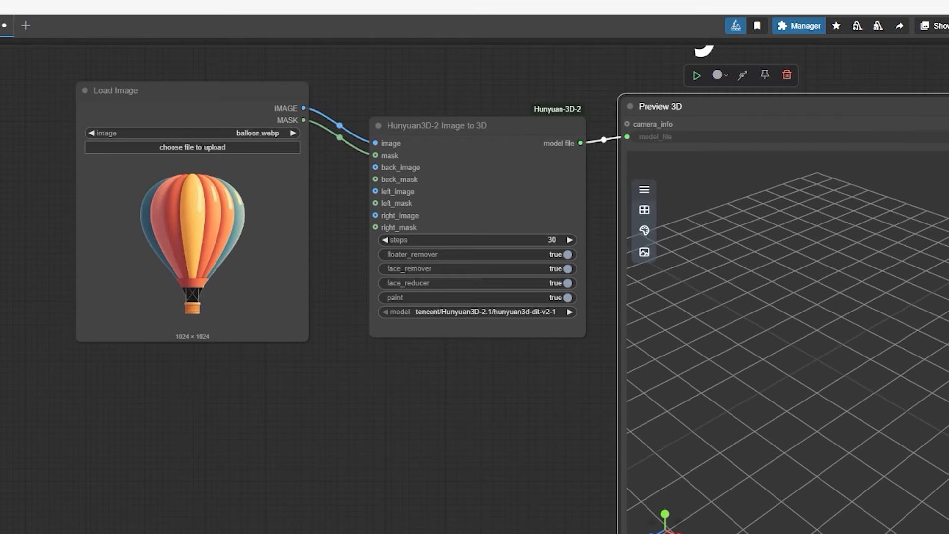
{"action": "left_click", "coordinate": [321, 244]}
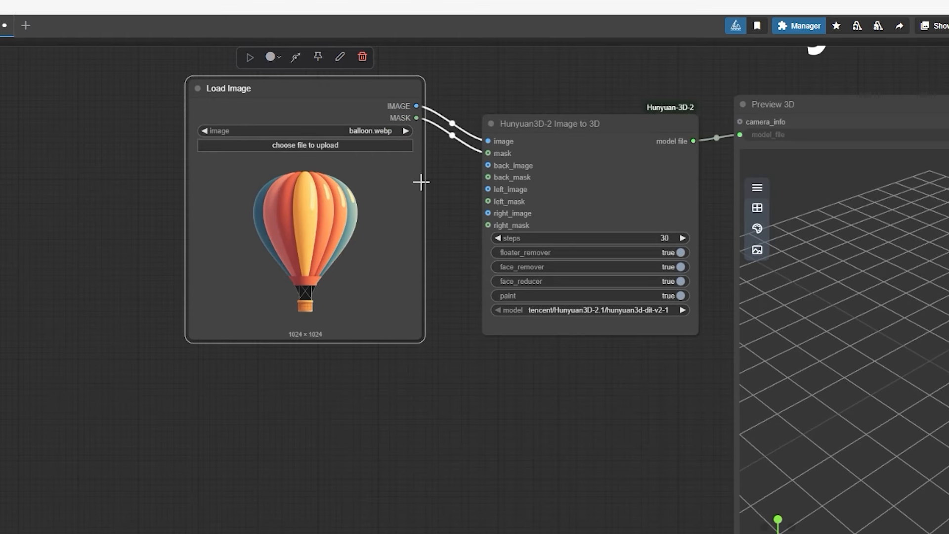
{"action": "left_click_drag", "start_coordinate": [330, 86], "coordinate": [284, 113]}
{"action": "left_click_drag", "start_coordinate": [563, 130], "coordinate": [496, 123]}
{"action": "left_click_drag", "start_coordinate": [803, 115], "coordinate": [726, 118]}
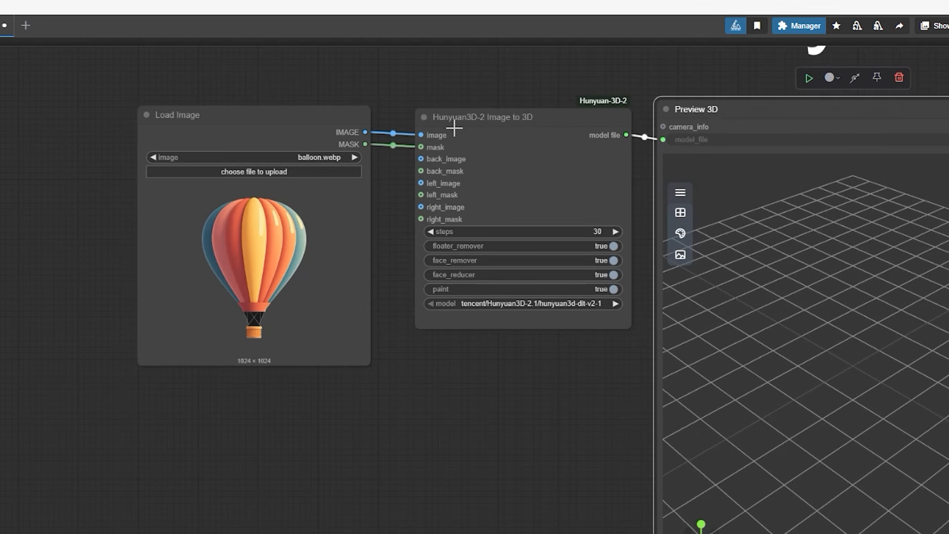
Choose tencent/Hunyuan3D-2.1/hunyuan3d-dit-v2-1 as the model of the Hunyuan3D-2 Image to 3D node
{"action": "scroll", "coordinate": [463, 122], "scroll_direction": "up", "scroll_amount": 8}
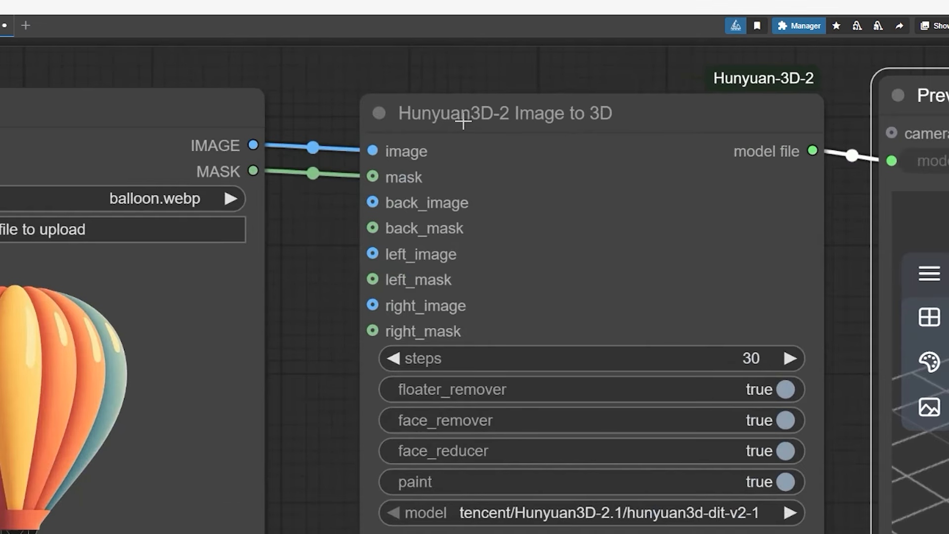
{"action": "left_click_drag", "start_coordinate": [374, 151], "coordinate": [372, 178]}
{"action": "scroll", "coordinate": [349, 226], "scroll_direction": "down", "scroll_amount": 2}
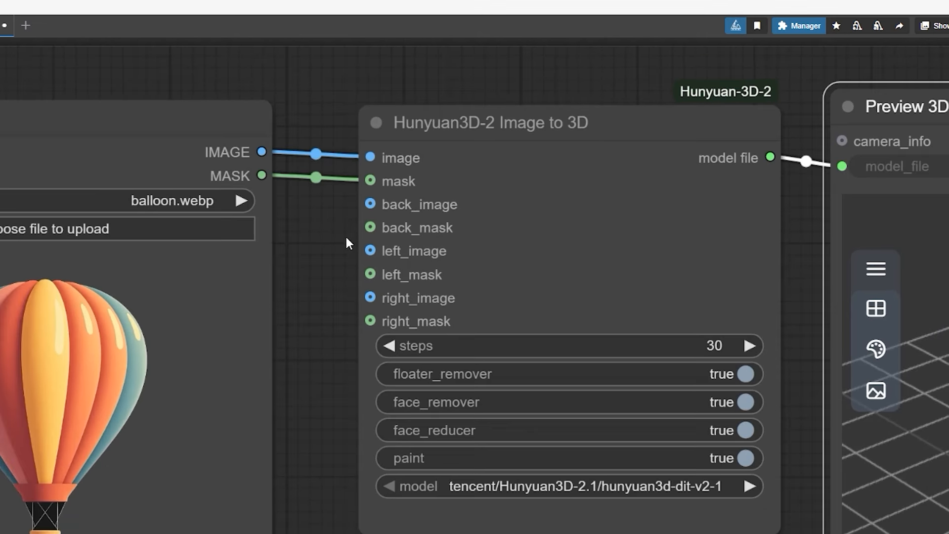
{"action": "scroll", "coordinate": [356, 502], "scroll_direction": "down", "scroll_amount": 3}
{"action": "scroll", "coordinate": [370, 484], "scroll_direction": "up", "scroll_amount": 2}
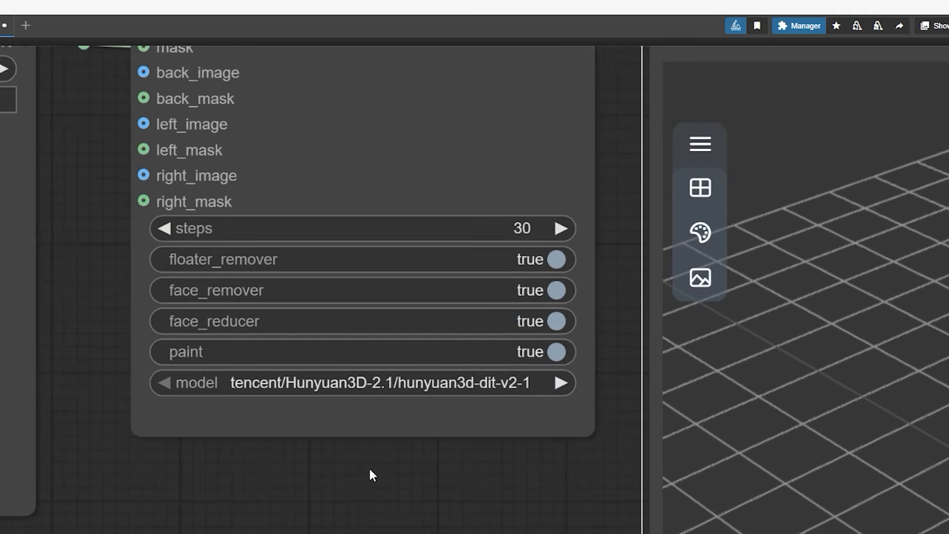
{"action": "left_click", "coordinate": [352, 384]}
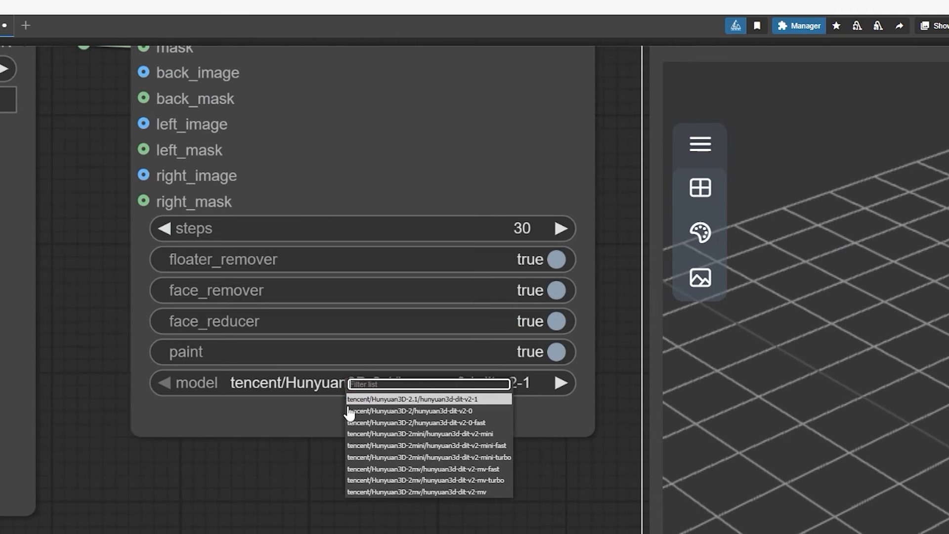
{"action": "left_click", "coordinate": [465, 400]}
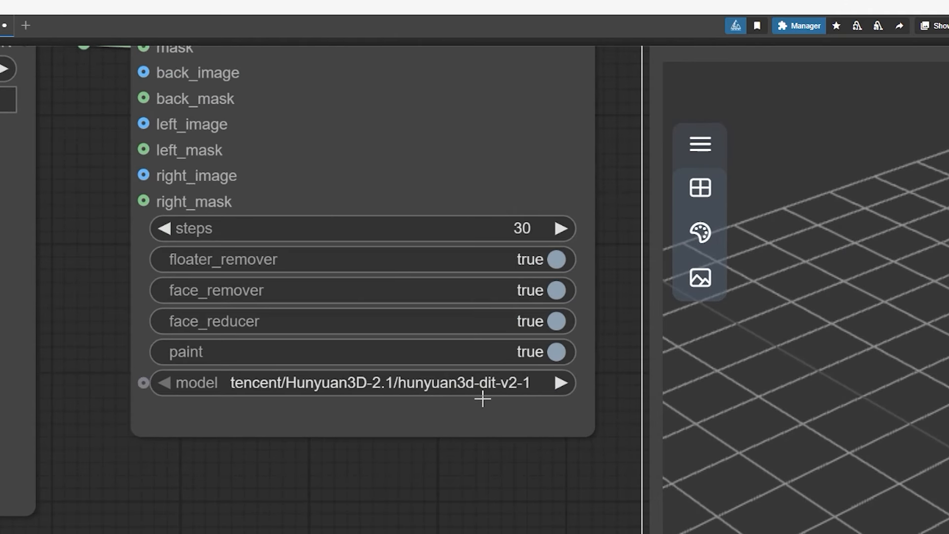
{"action": "scroll", "coordinate": [459, 394], "scroll_direction": "down", "scroll_amount": 5}
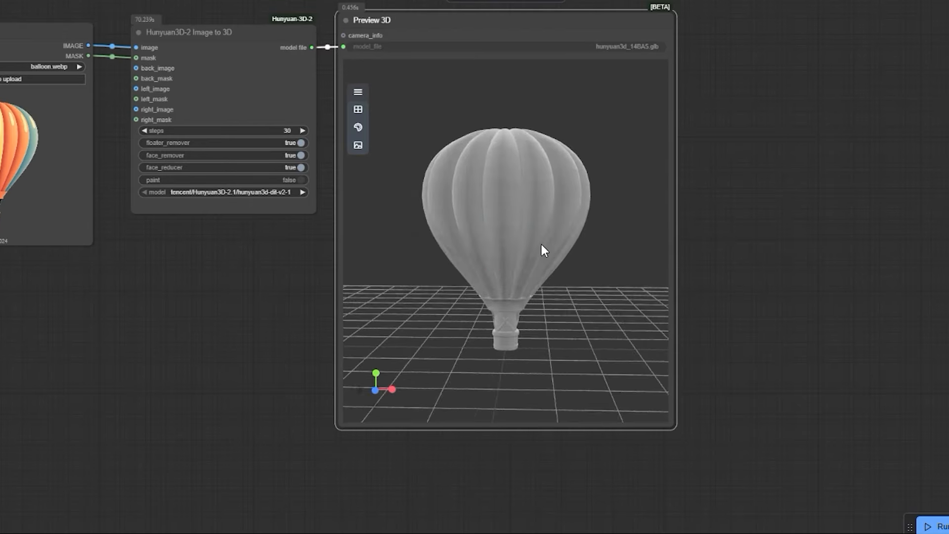
Inspect the generated balloon mesh in Preview 3D up close and from several angles, including its basket
{"action": "scroll", "coordinate": [502, 258], "scroll_direction": "up", "scroll_amount": 5}
{"action": "scroll", "coordinate": [494, 321], "scroll_direction": "down", "scroll_amount": 3}
{"action": "mouse_move", "coordinate": [501, 346]}
{"action": "left_mouse_down"}
{"action": "mouse_move", "coordinate": [455, 346]}
{"action": "mouse_move", "coordinate": [498, 384]}
{"action": "mouse_move", "coordinate": [498, 361]}
{"action": "left_mouse_up"}
{"action": "scroll", "coordinate": [495, 363], "scroll_direction": "up", "scroll_amount": 3}
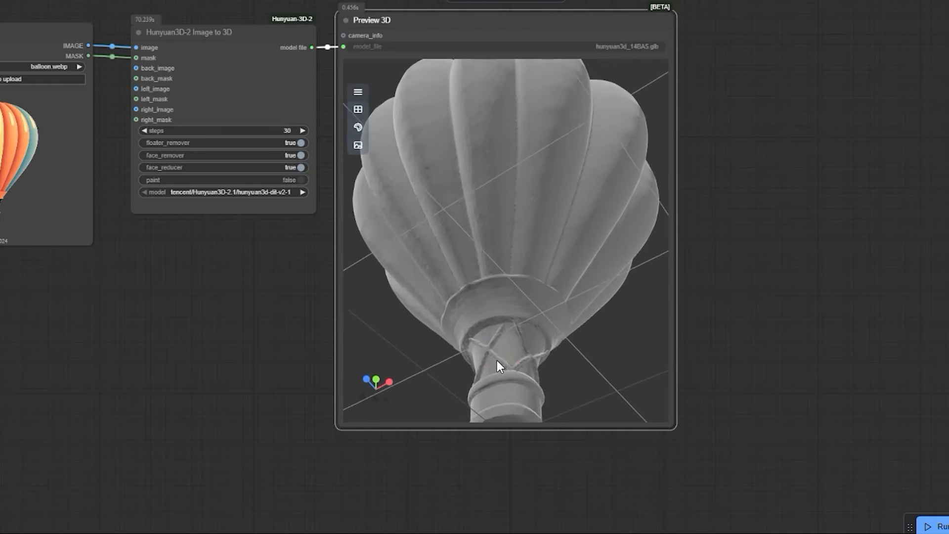
{"action": "scroll", "coordinate": [727, 443], "scroll_direction": "up", "scroll_amount": 4}
{"action": "left_click_drag", "start_coordinate": [699, 411], "coordinate": [561, 514]}
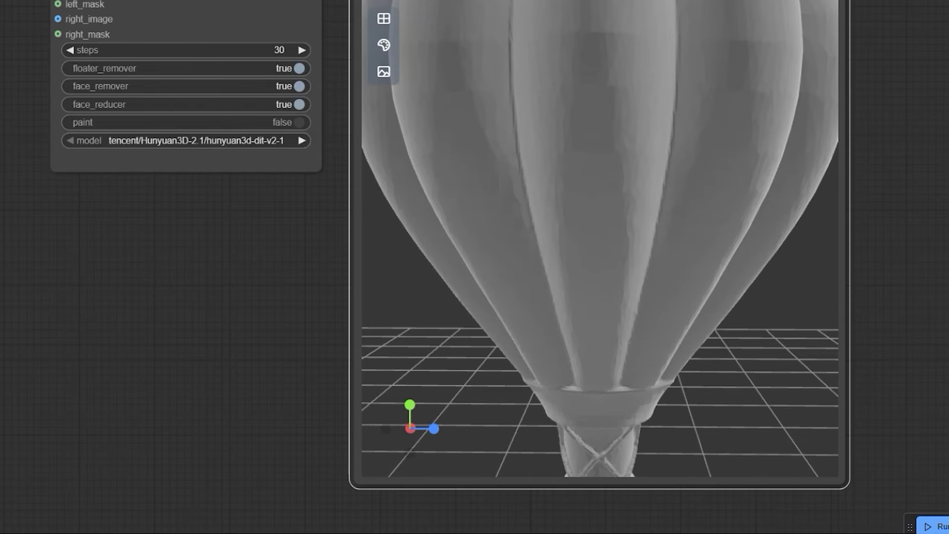
Switch to the console and highlight the timing output of the balloon generation
{"action": "key", "text": "alt+Tab"}
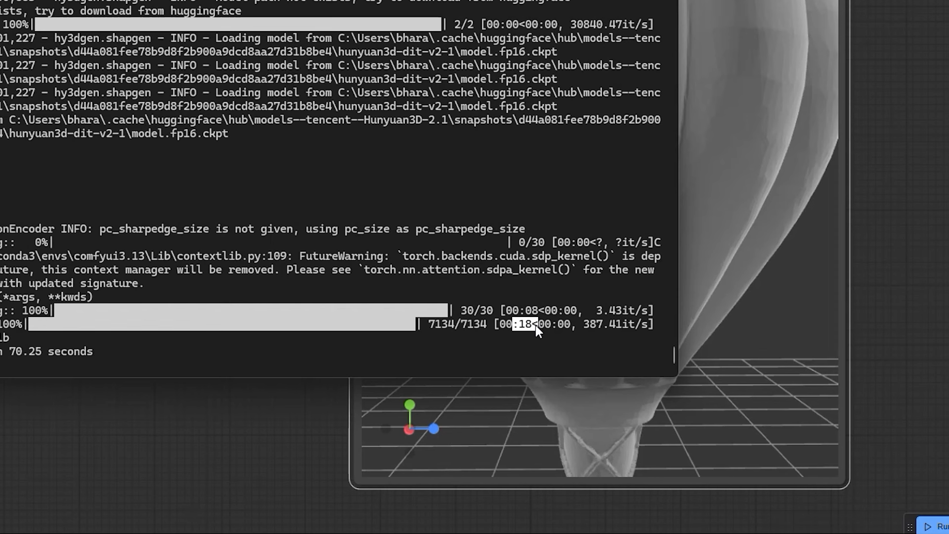
{"action": "left_click", "coordinate": [292, 400]}
{"action": "left_click_drag", "start_coordinate": [291, 400], "coordinate": [477, 454]}
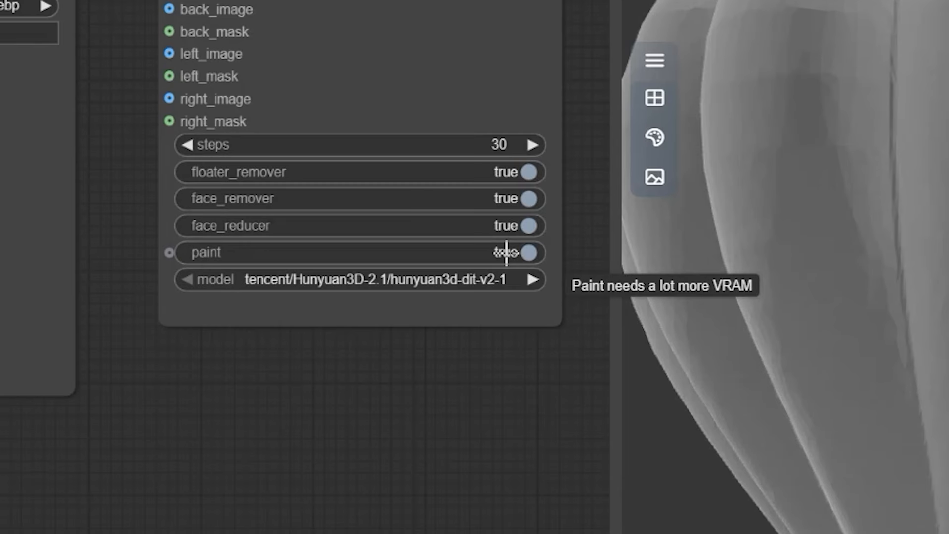
Enable paint on the Hunyuan3D-2 Image to 3D node and set its model to tencent/Hunyuan3D-2/hunyuan3d-dit-v2-0
{"action": "left_click", "coordinate": [506, 252]}
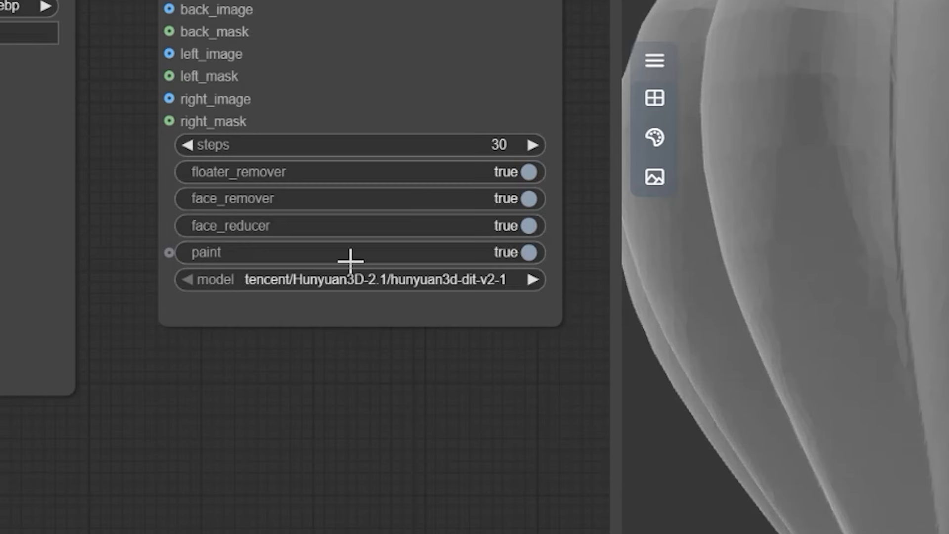
{"action": "left_click", "coordinate": [286, 280]}
{"action": "left_click", "coordinate": [332, 320]}
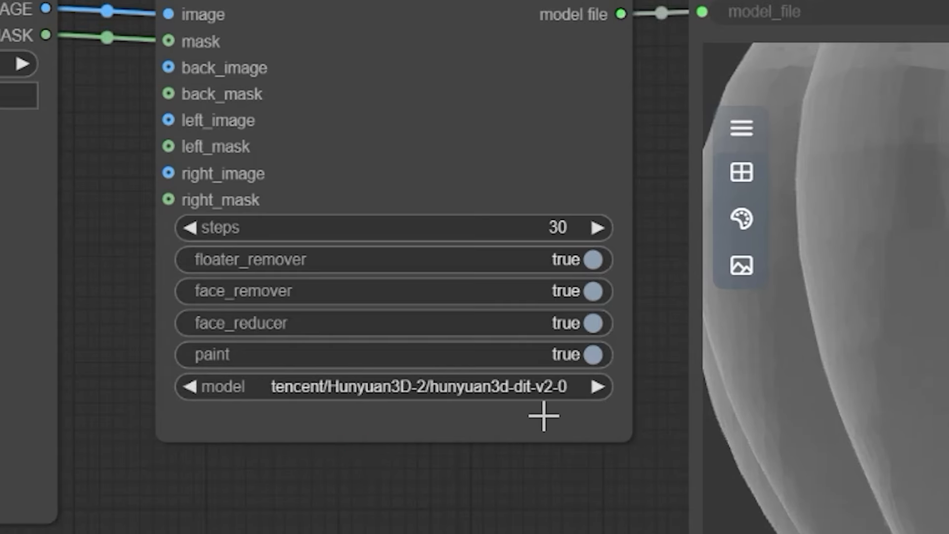
{"action": "left_click_drag", "start_coordinate": [765, 430], "coordinate": [835, 383]}
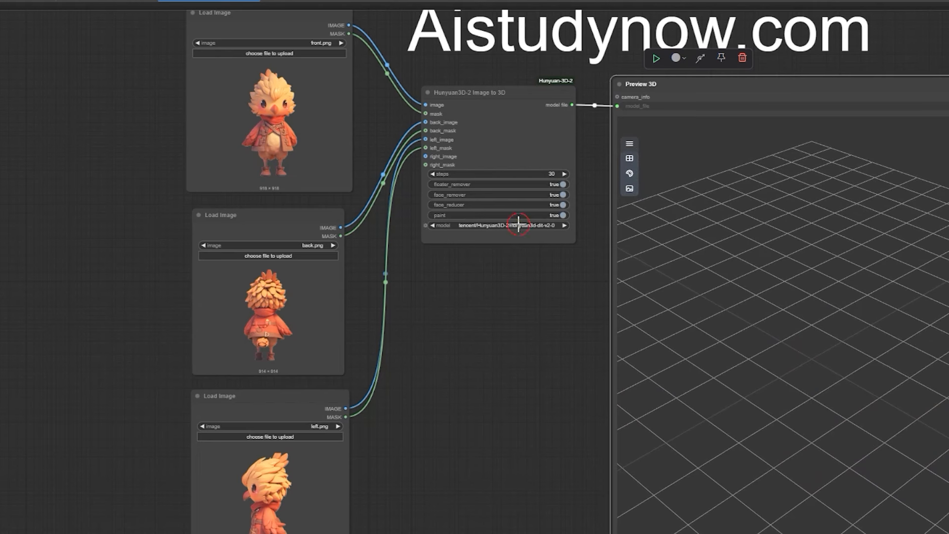
In the multi-view workflow, set the Hunyuan3D-2 Image to 3D model to tencent/Hunyuan3D-2.1/hunyuan3d-dit-v2-1
{"action": "left_click", "coordinate": [518, 225]}
{"action": "left_click", "coordinate": [532, 239]}
{"action": "scroll", "coordinate": [470, 238], "scroll_direction": "down", "scroll_amount": 3}
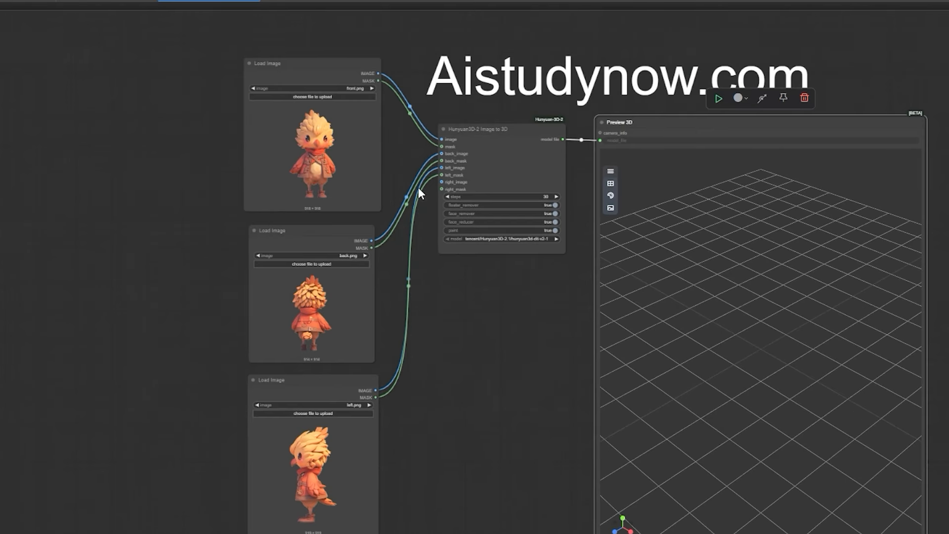
Examine how the front and back Load Image nodes connect to the Hunyuan3D-2 Image to 3D node's image and mask inputs
{"action": "scroll", "coordinate": [420, 168], "scroll_direction": "up", "scroll_amount": 8}
{"action": "scroll", "coordinate": [380, 168], "scroll_direction": "down", "scroll_amount": 3}
{"action": "left_click_drag", "start_coordinate": [381, 163], "coordinate": [417, 154]}
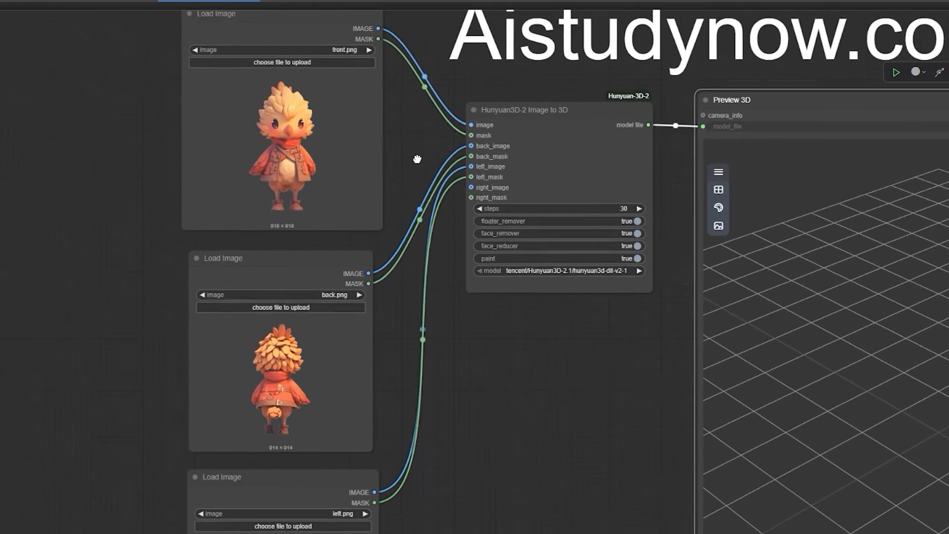
{"action": "scroll", "coordinate": [491, 146], "scroll_direction": "up", "scroll_amount": 3}
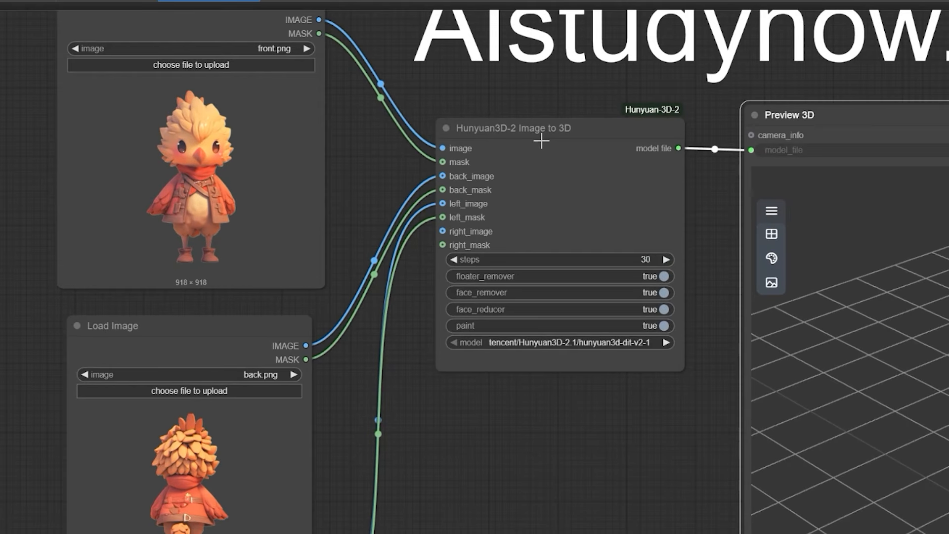
{"action": "scroll", "coordinate": [515, 159], "scroll_direction": "up", "scroll_amount": 2}
{"action": "left_click_drag", "start_coordinate": [362, 192], "coordinate": [313, 189]}
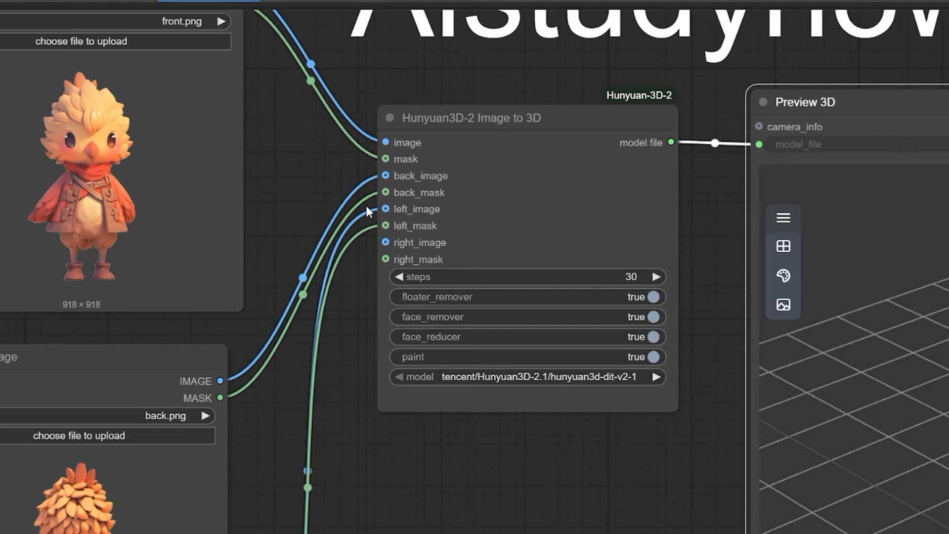
{"action": "scroll", "coordinate": [366, 205], "scroll_direction": "down", "scroll_amount": 3}
{"action": "left_click_drag", "start_coordinate": [363, 333], "coordinate": [367, 316]}
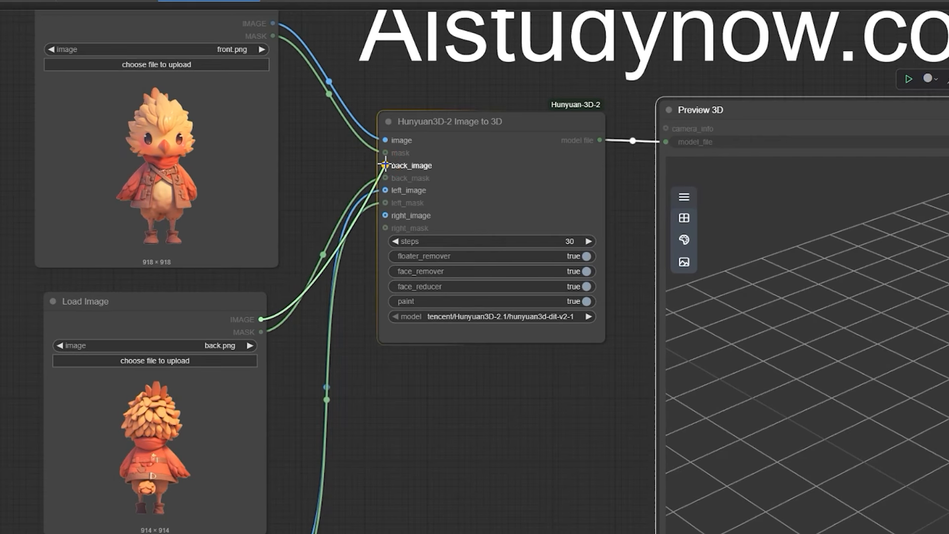
{"action": "scroll", "coordinate": [339, 303], "scroll_direction": "down", "scroll_amount": 2}
{"action": "left_click_drag", "start_coordinate": [371, 325], "coordinate": [422, 245]}
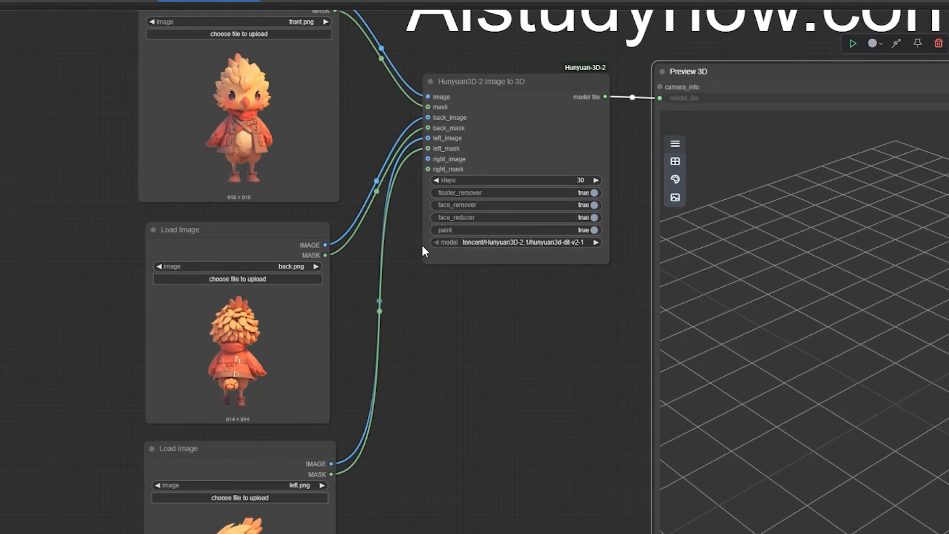
Examine how the left-view Load Image node connects to the left_image and left_mask inputs
{"action": "left_click_drag", "start_coordinate": [386, 96], "coordinate": [391, 169]}
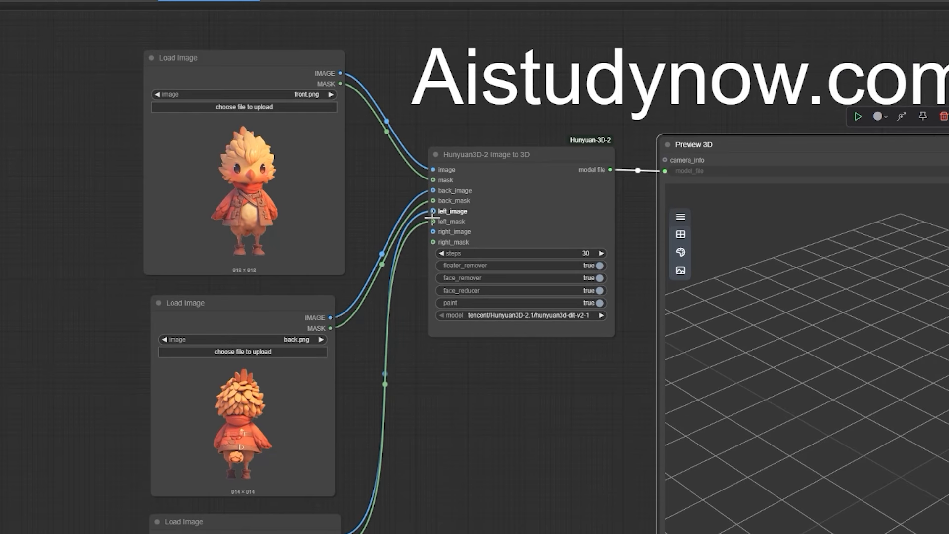
{"action": "scroll", "coordinate": [417, 399], "scroll_direction": "down", "scroll_amount": 1}
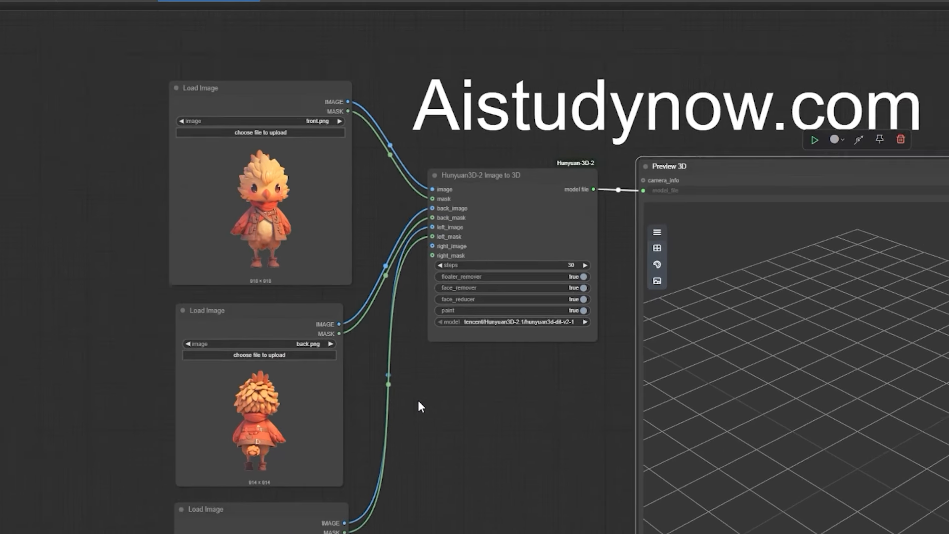
{"action": "left_click_drag", "start_coordinate": [417, 399], "coordinate": [435, 267]}
{"action": "mouse_move", "coordinate": [329, 377]}
{"action": "left_mouse_down"}
{"action": "mouse_move", "coordinate": [292, 381]}
{"action": "mouse_move", "coordinate": [322, 394]}
{"action": "mouse_move", "coordinate": [322, 380]}
{"action": "left_mouse_up"}
{"action": "scroll", "coordinate": [435, 368], "scroll_direction": "down", "scroll_amount": 1}
{"action": "left_click_drag", "start_coordinate": [446, 354], "coordinate": [426, 365]}
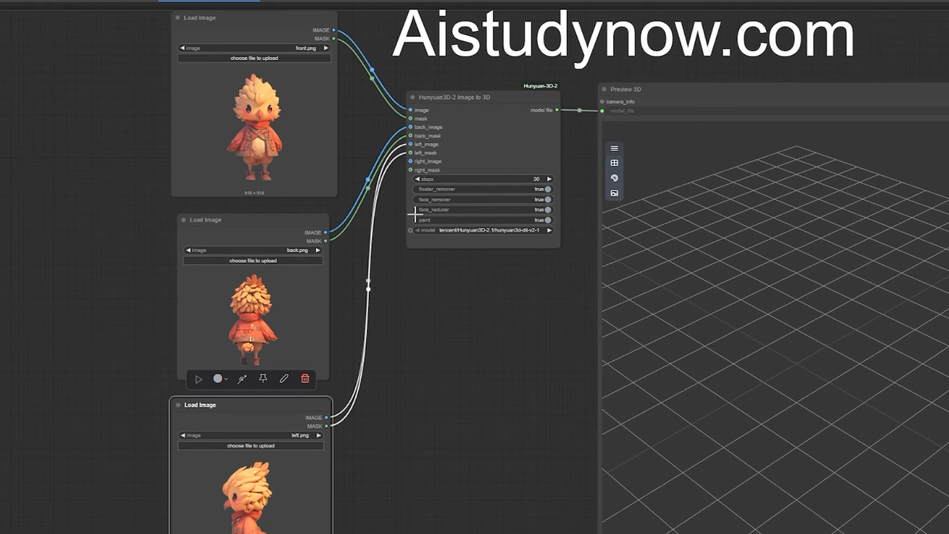
{"action": "scroll", "coordinate": [410, 170], "scroll_direction": "up", "scroll_amount": 1}
{"action": "left_click_drag", "start_coordinate": [408, 124], "coordinate": [405, 183]}
{"action": "left_click", "coordinate": [410, 346]}
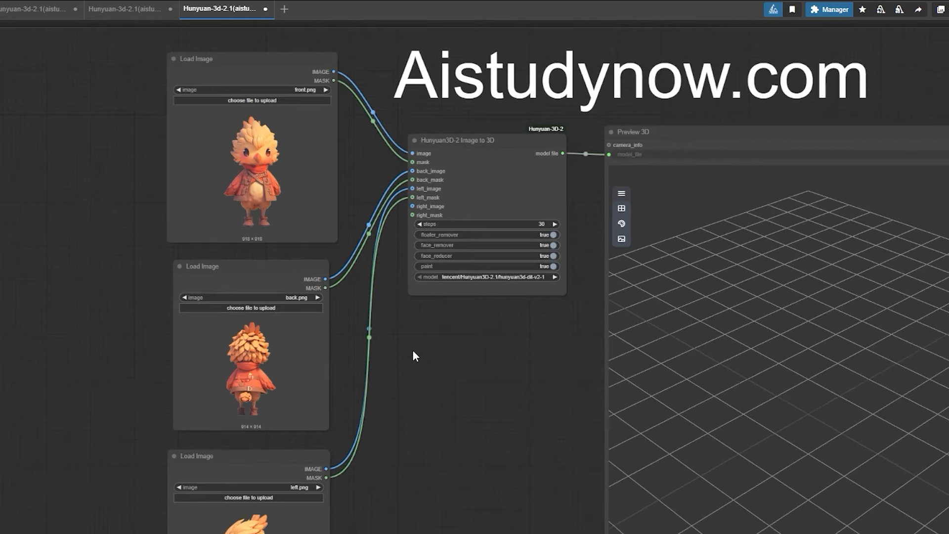
{"action": "left_click_drag", "start_coordinate": [412, 346], "coordinate": [405, 310]}
{"action": "left_click_drag", "start_coordinate": [642, 346], "coordinate": [670, 358]}
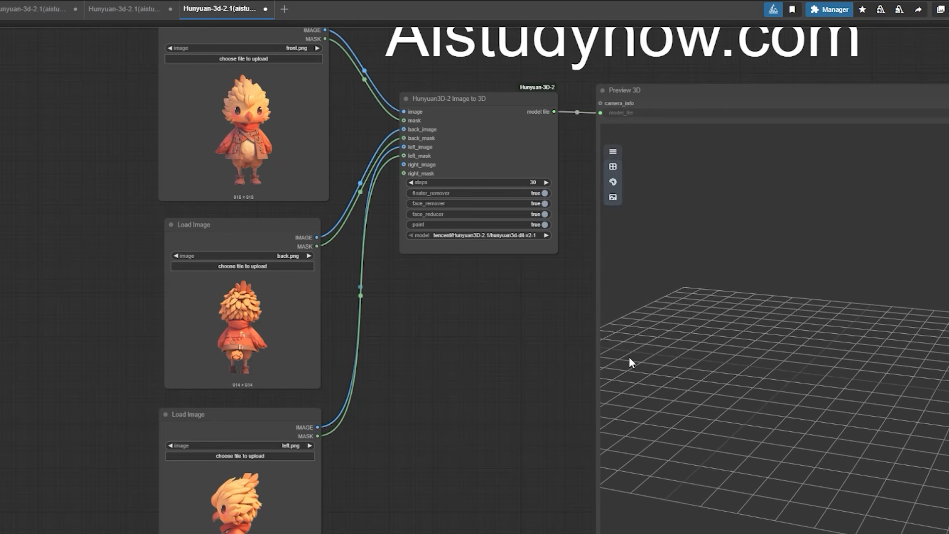
{"action": "scroll", "coordinate": [488, 360], "scroll_direction": "down", "scroll_amount": 1}
{"action": "left_click_drag", "start_coordinate": [482, 367], "coordinate": [481, 334]}
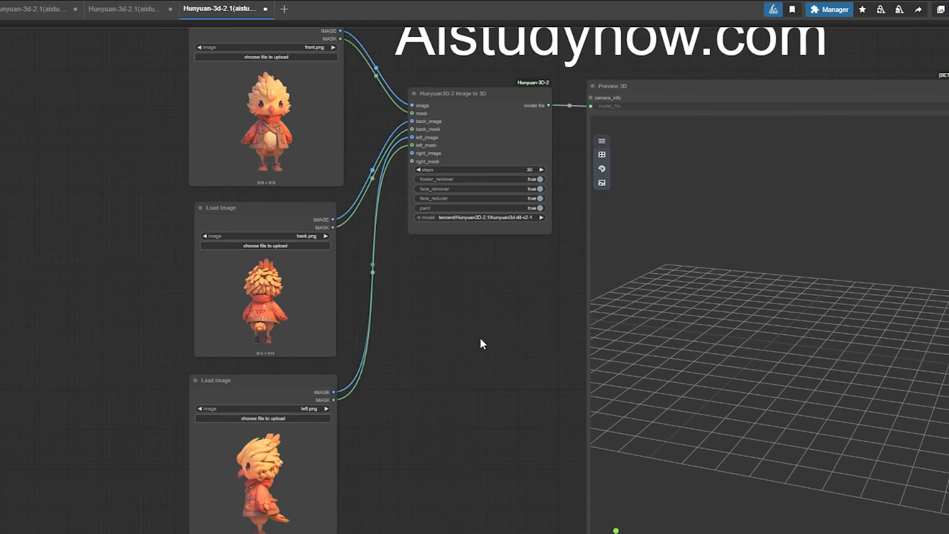
Generate the multi-view model with paint disabled and rotate the mesh in Preview 3D to inspect it from the side
{"action": "left_click", "coordinate": [746, 93]}
{"action": "left_click", "coordinate": [732, 62]}
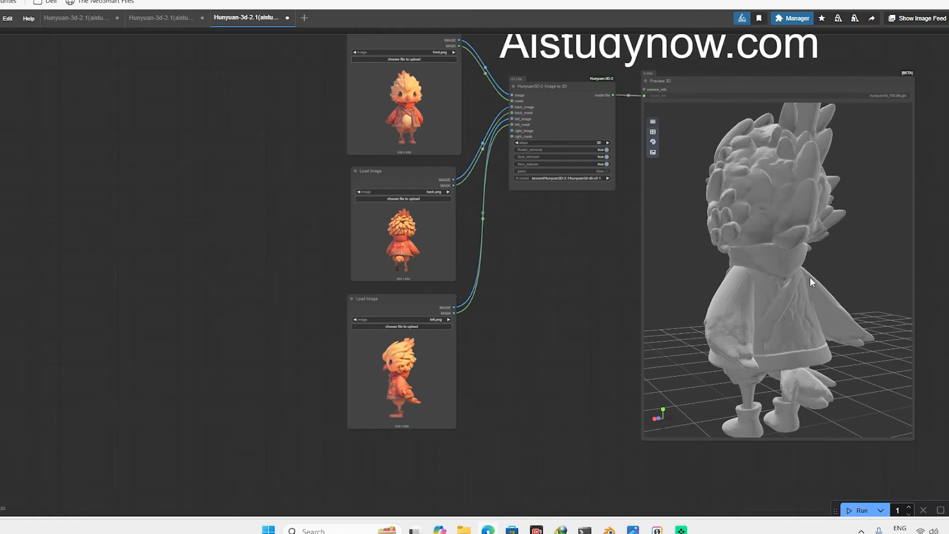
{"action": "mouse_move", "coordinate": [809, 277]}
{"action": "left_mouse_down"}
{"action": "mouse_move", "coordinate": [666, 271]}
{"action": "mouse_move", "coordinate": [707, 278]}
{"action": "mouse_move", "coordinate": [817, 266]}
{"action": "mouse_move", "coordinate": [743, 236]}
{"action": "mouse_move", "coordinate": [817, 257]}
{"action": "mouse_move", "coordinate": [741, 239]}
{"action": "mouse_move", "coordinate": [778, 240]}
{"action": "mouse_move", "coordinate": [799, 224]}
{"action": "mouse_move", "coordinate": [765, 310]}
{"action": "mouse_move", "coordinate": [755, 299]}
{"action": "mouse_move", "coordinate": [766, 251]}
{"action": "mouse_move", "coordinate": [695, 138]}
{"action": "left_mouse_up"}
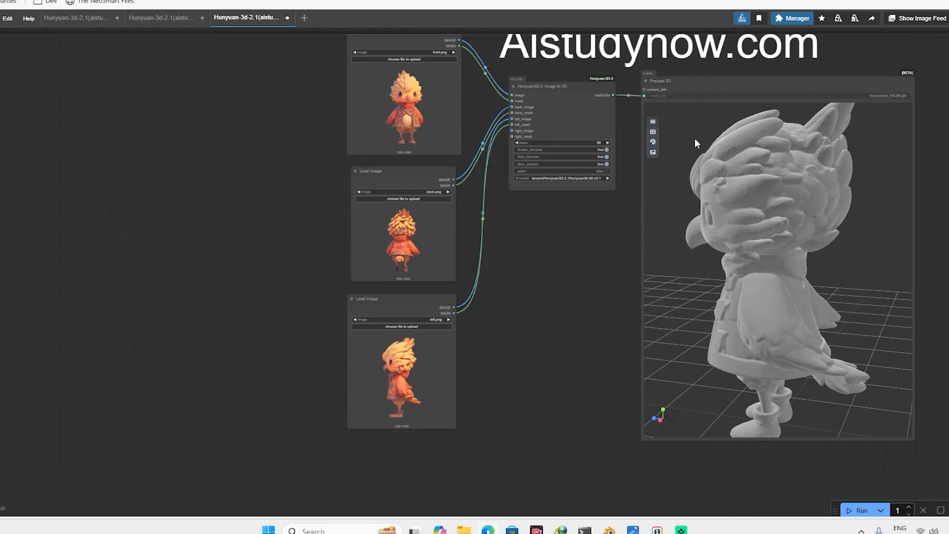
{"action": "scroll", "coordinate": [656, 125], "scroll_direction": "up", "scroll_amount": 4}
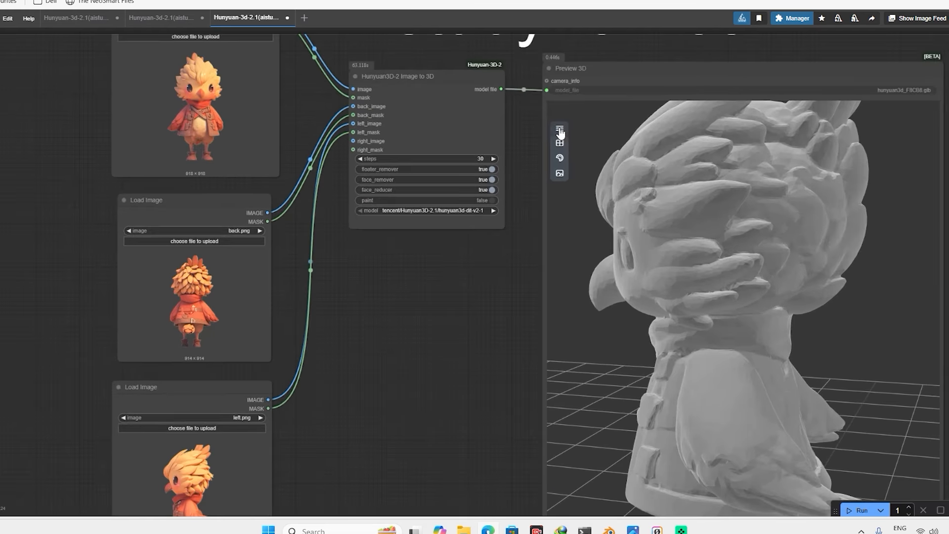
Export the generated mesh from the Preview 3D node in GLB format
{"action": "left_click", "coordinate": [559, 130]}
{"action": "left_click", "coordinate": [596, 195]}
{"action": "left_click", "coordinate": [560, 147]}
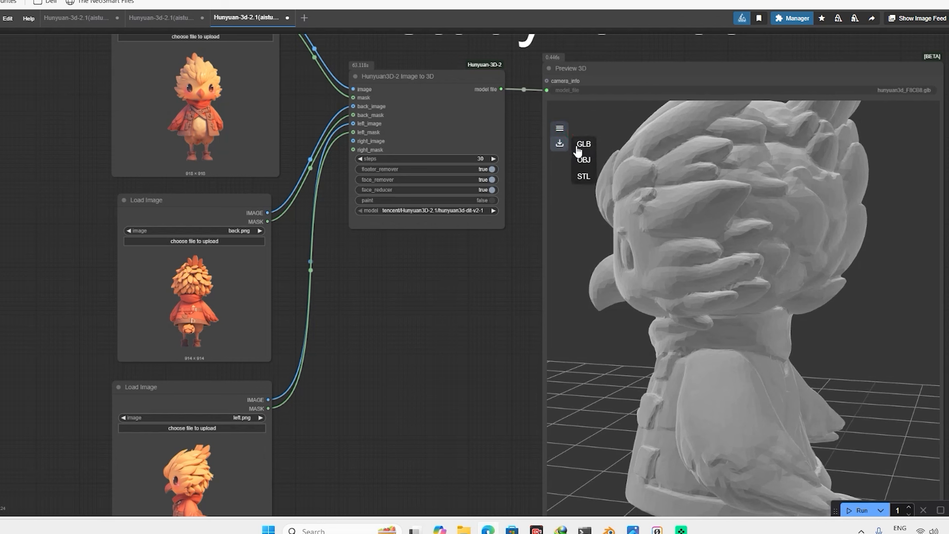
{"action": "left_click", "coordinate": [583, 145]}
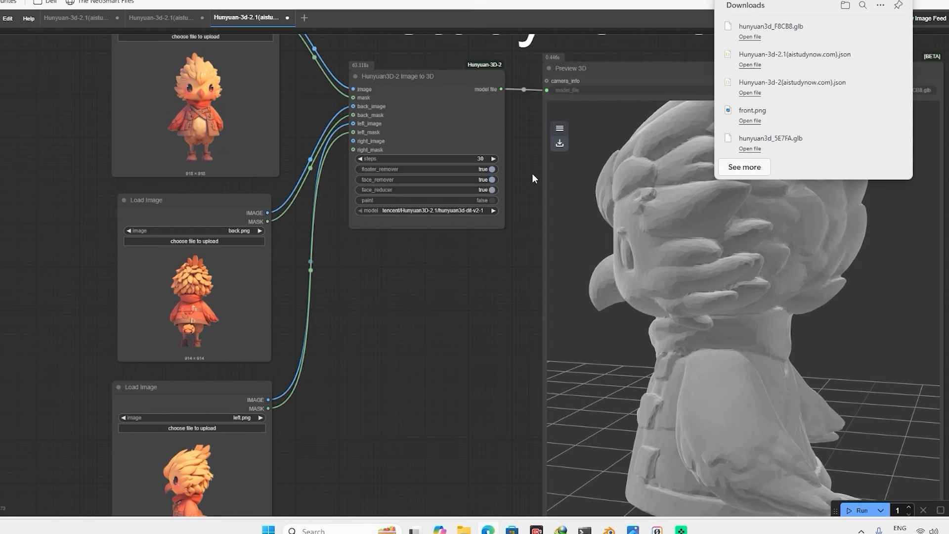
Switch to Blender and inspect the imported character mesh in the viewport
{"action": "left_click", "coordinate": [408, 318]}
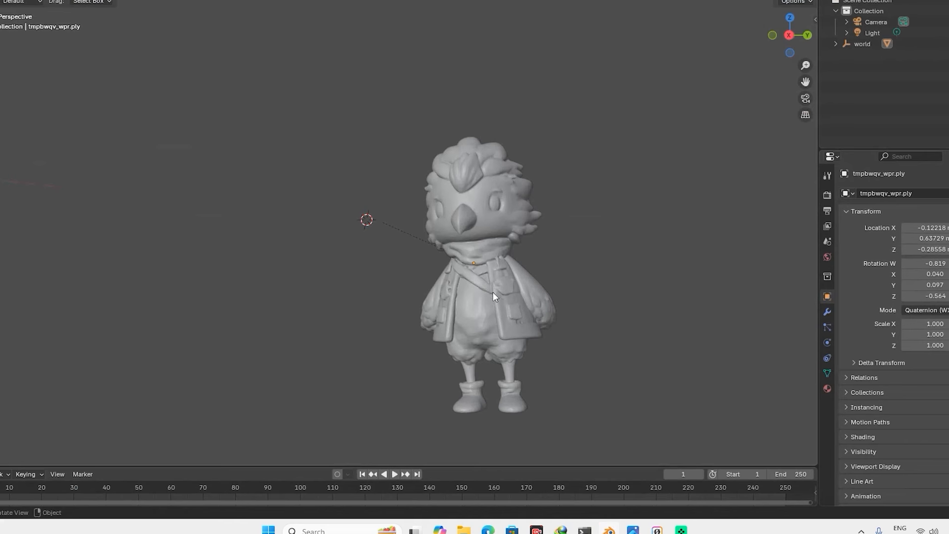
{"action": "left_click", "coordinate": [448, 302]}
{"action": "left_click", "coordinate": [710, 173]}
{"action": "mouse_move", "coordinate": [801, 35]}
{"action": "left_mouse_down"}
{"action": "mouse_move", "coordinate": [771, 38]}
{"action": "mouse_move", "coordinate": [816, 37]}
{"action": "mouse_move", "coordinate": [784, 38]}
{"action": "mouse_move", "coordinate": [792, 37]}
{"action": "left_mouse_up"}
Check the sampling, volume decoding and execution time in the ComfyUI console log, and return to Blender
{"action": "left_click", "coordinate": [584, 531]}
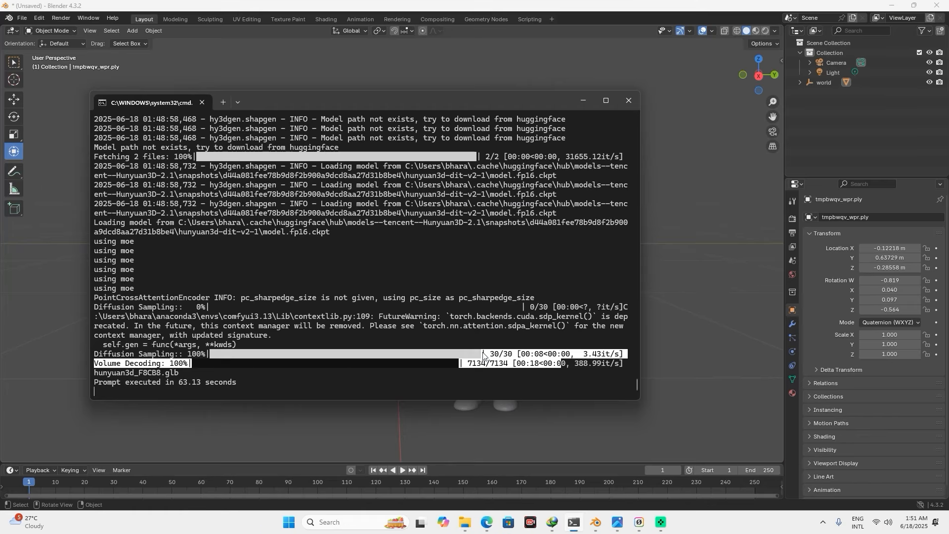
{"action": "mouse_move", "coordinate": [573, 522]}
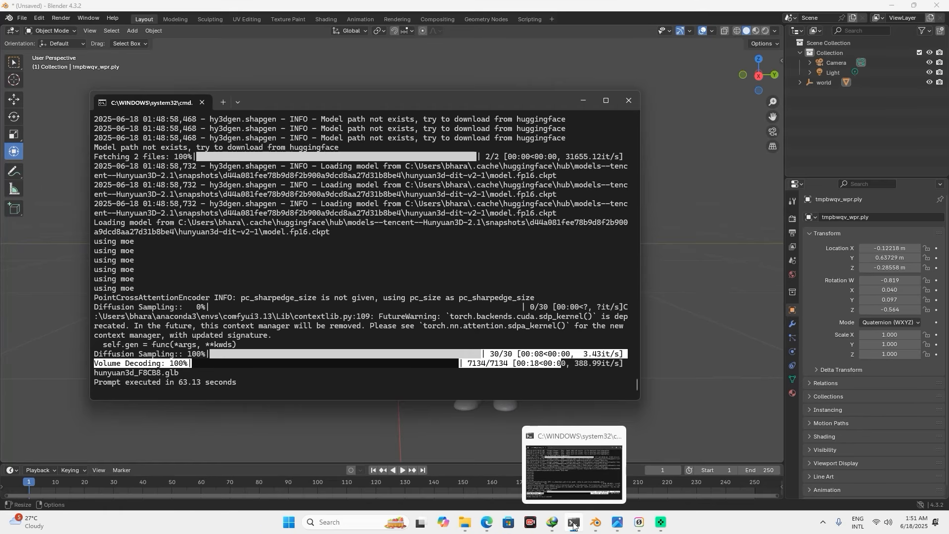
{"action": "left_click", "coordinate": [573, 524]}
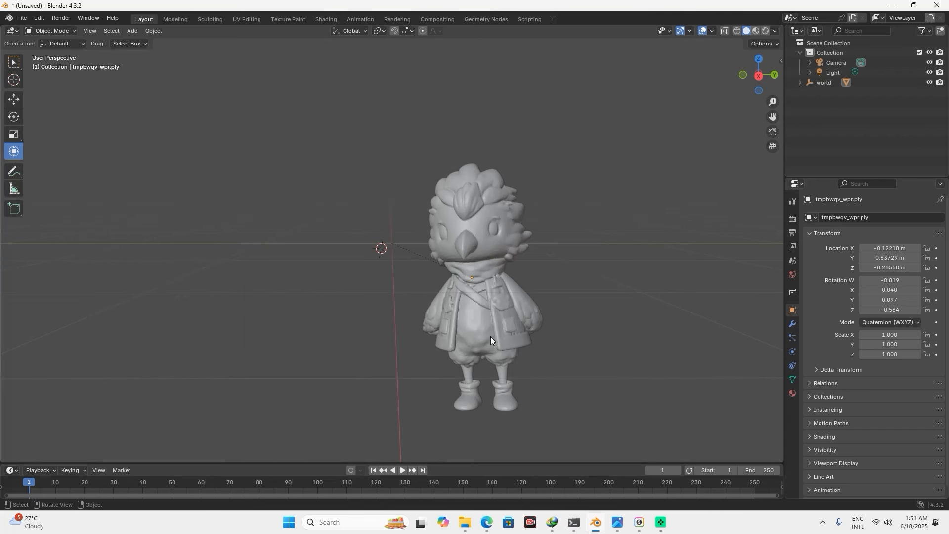
Select the character mesh and move it freely upward and sideways toward the world origin
{"action": "left_click_drag", "start_coordinate": [764, 81], "coordinate": [672, 146]}
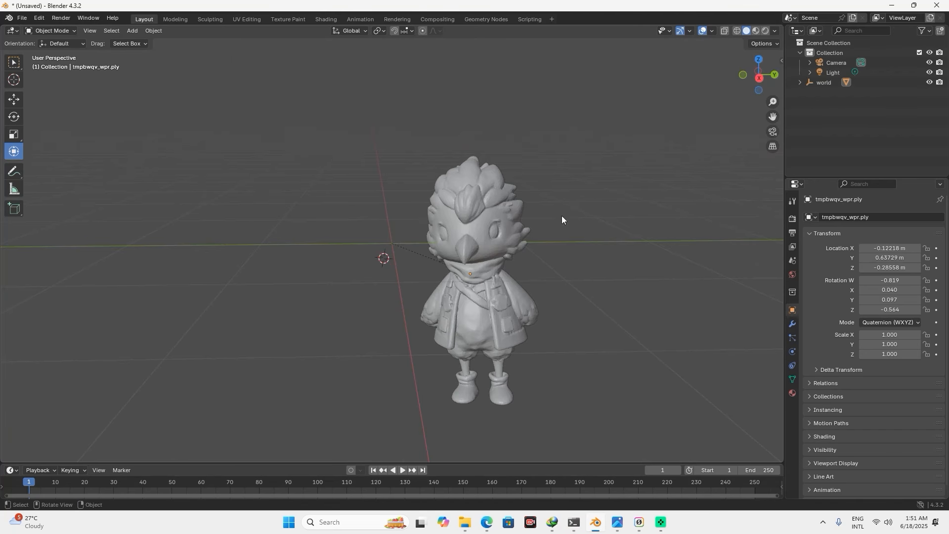
{"action": "left_click", "coordinate": [467, 296]}
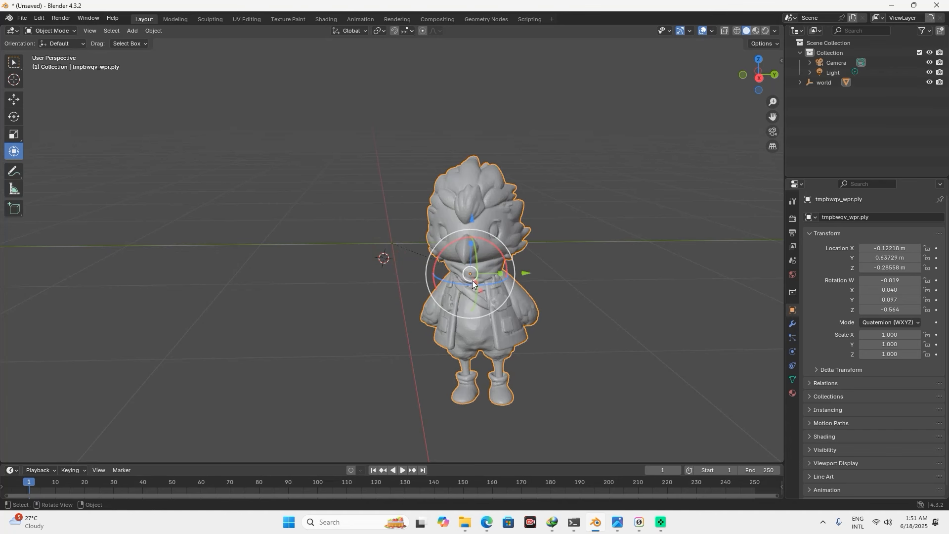
{"action": "left_click_drag", "start_coordinate": [470, 277], "coordinate": [470, 241]}
{"action": "scroll", "coordinate": [470, 239], "scroll_direction": "up", "scroll_amount": 3}
{"action": "scroll", "coordinate": [502, 237], "scroll_direction": "down", "scroll_amount": 2}
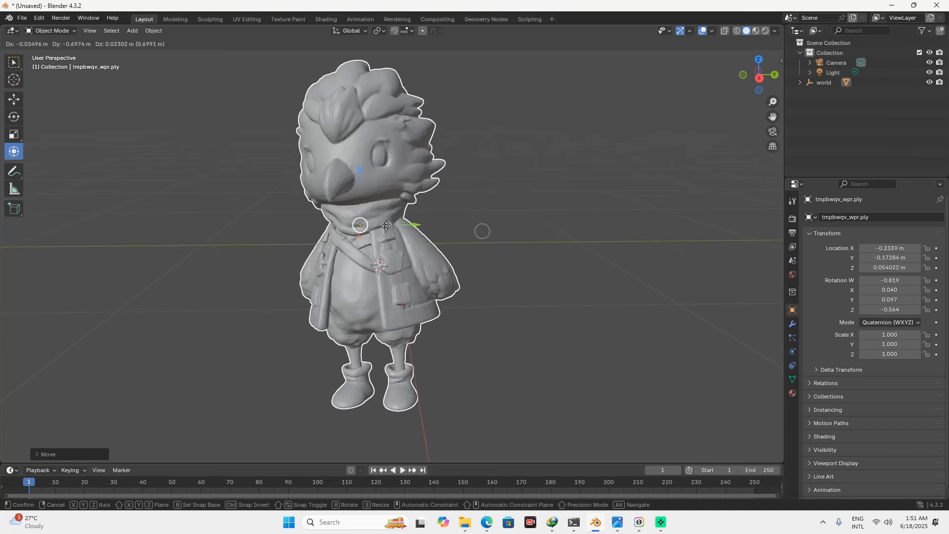